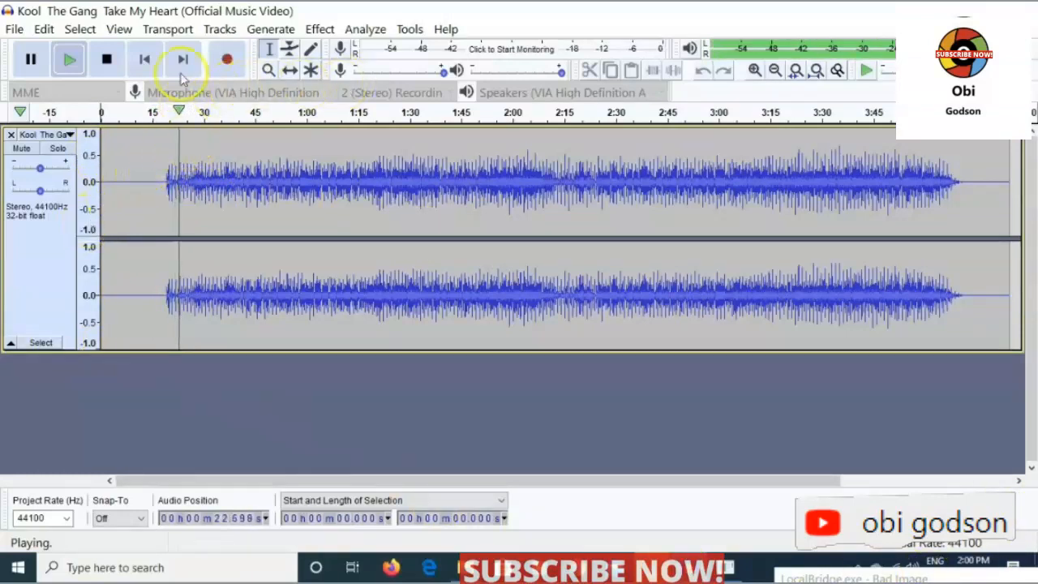
# Play the track from its beginning and pause within the silent opening.
pyautogui.click(30, 61)
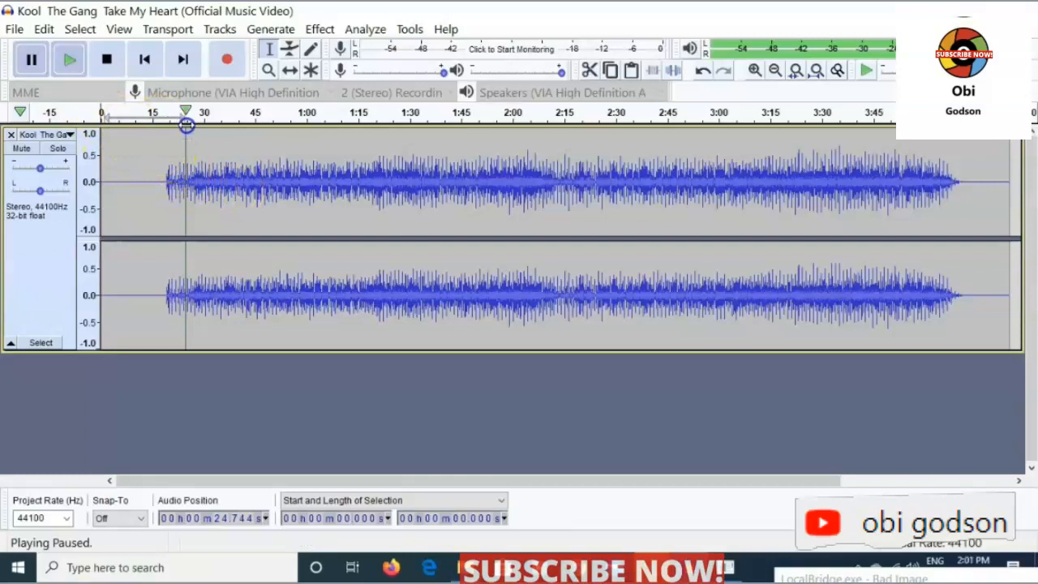
pyautogui.press('space')
pyautogui.press('space')
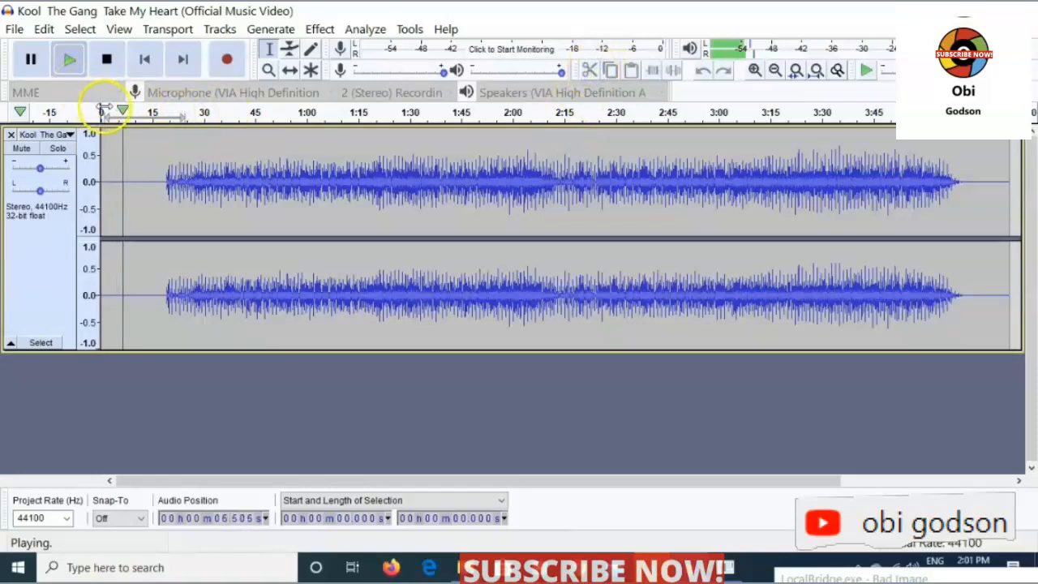
pyautogui.click(38, 67)
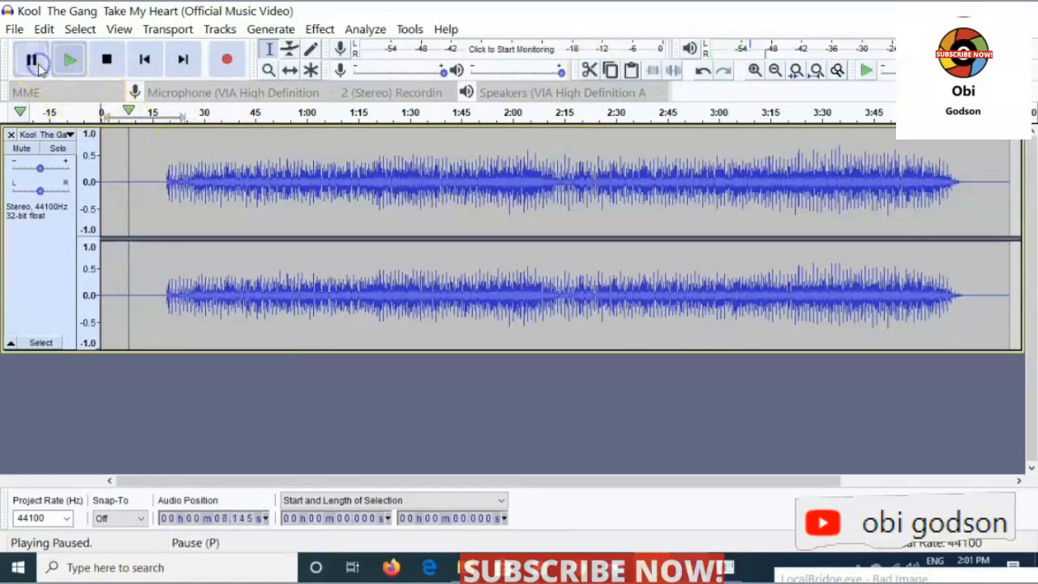
# Cut the silent opening of about 19.7 seconds from the start of the track.
pyautogui.click(589, 71)
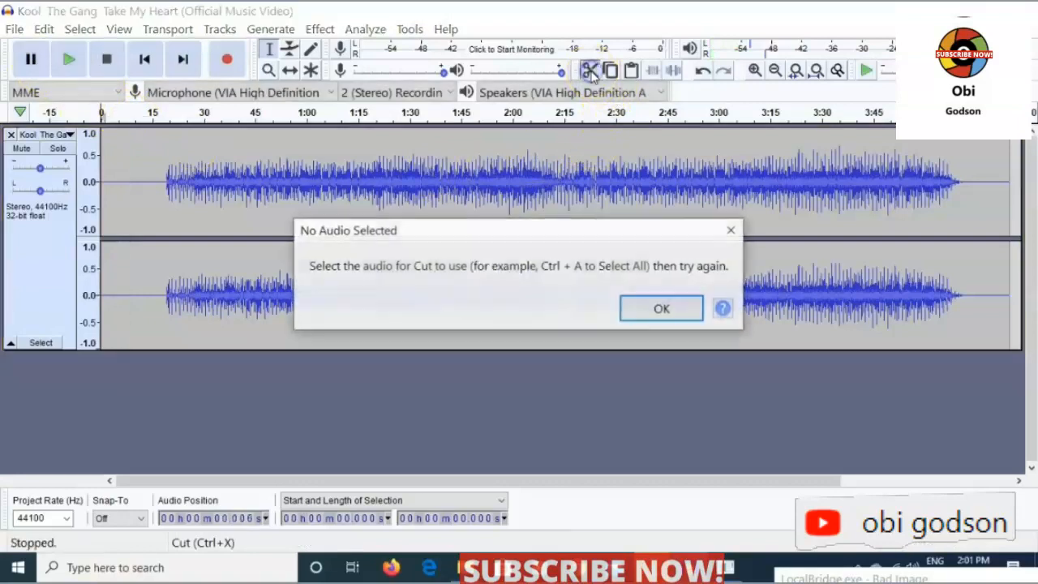
pyautogui.click(659, 313)
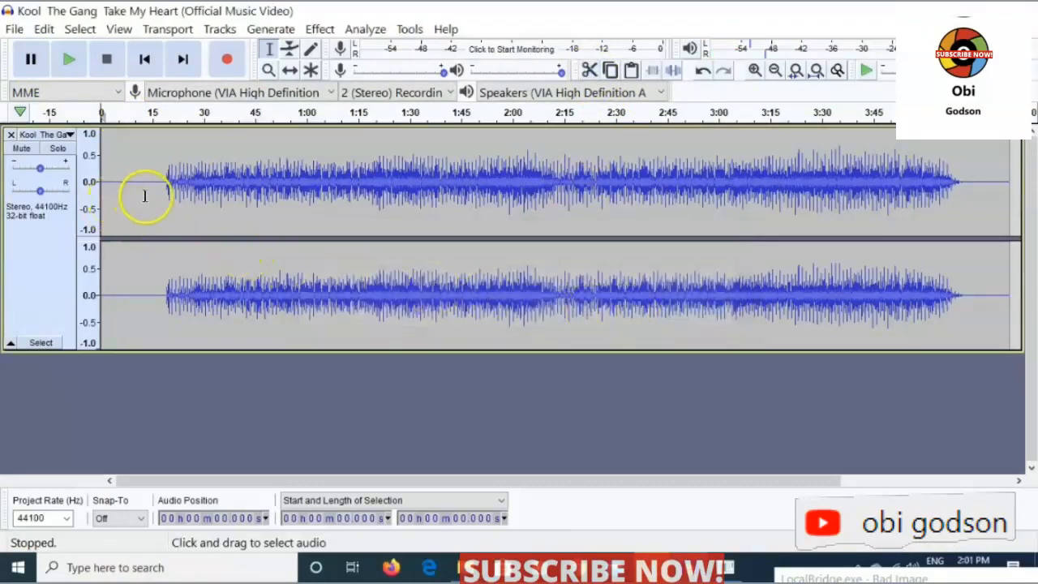
pyautogui.moveTo(163, 186); pyautogui.dragTo(100, 177)
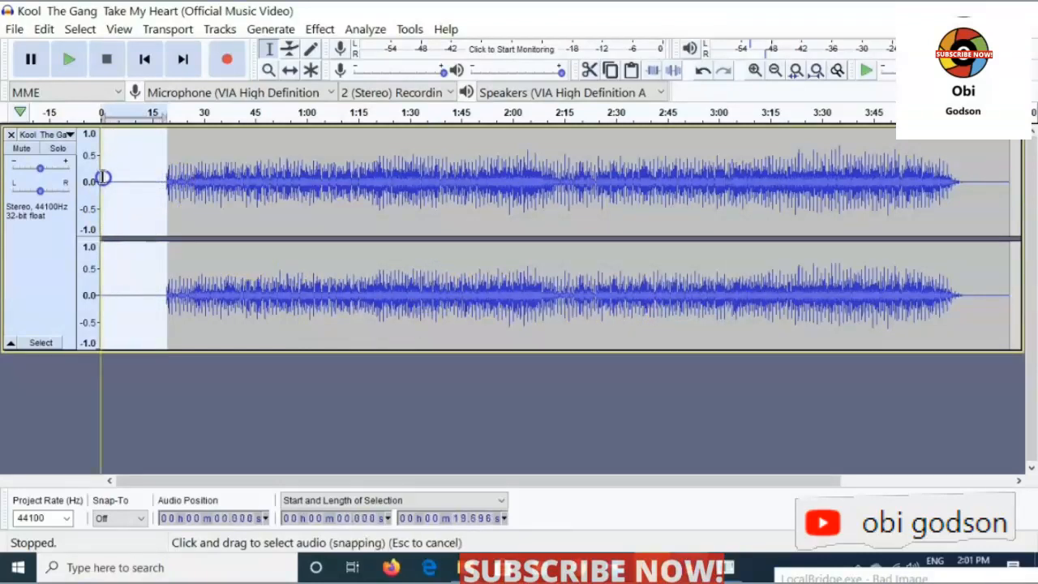
pyautogui.click(596, 72)
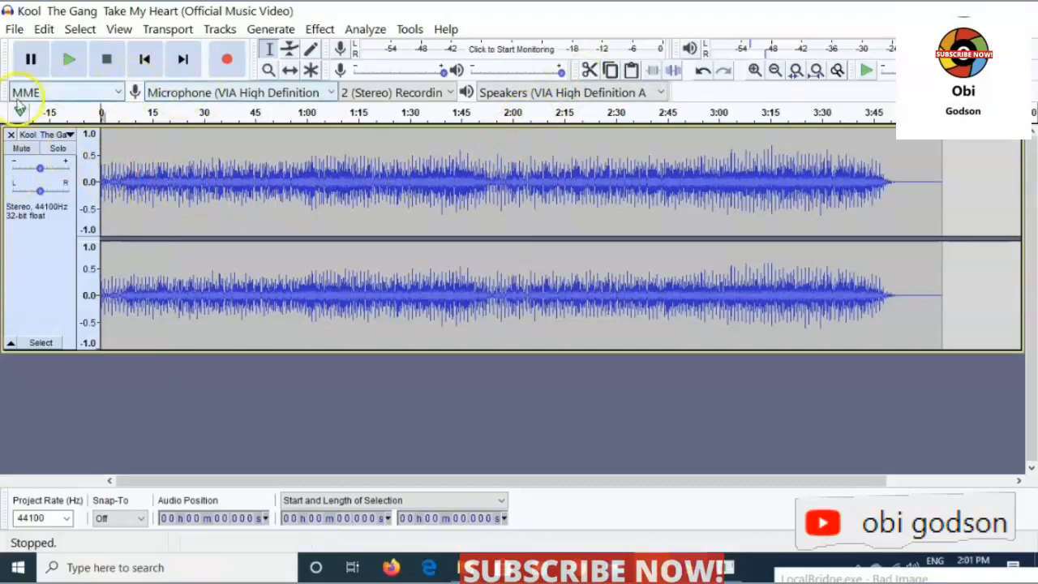
# Play the trimmed track from its start and check the speaker volume.
pyautogui.click(69, 61)
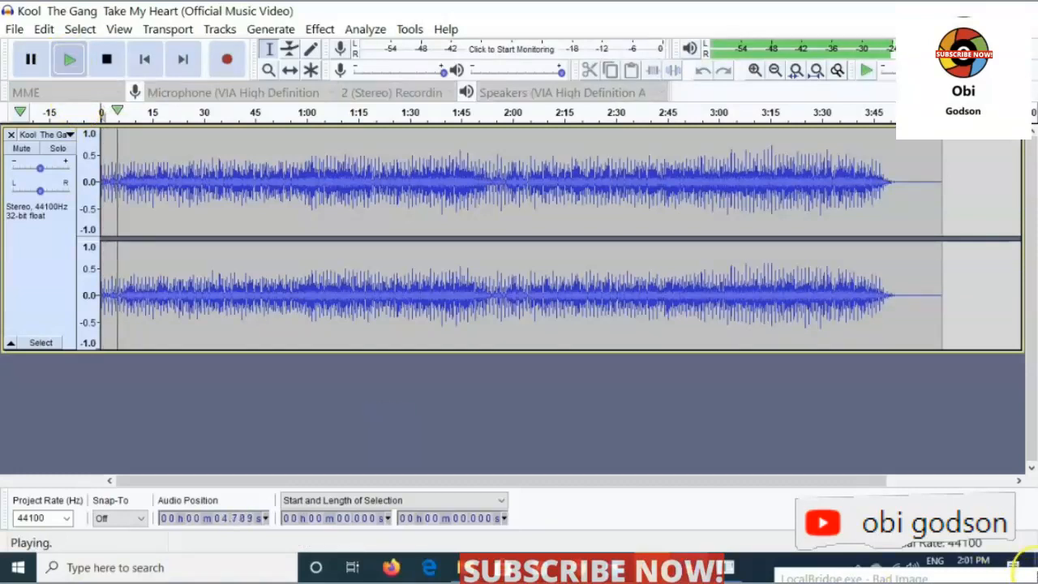
pyautogui.click(913, 565)
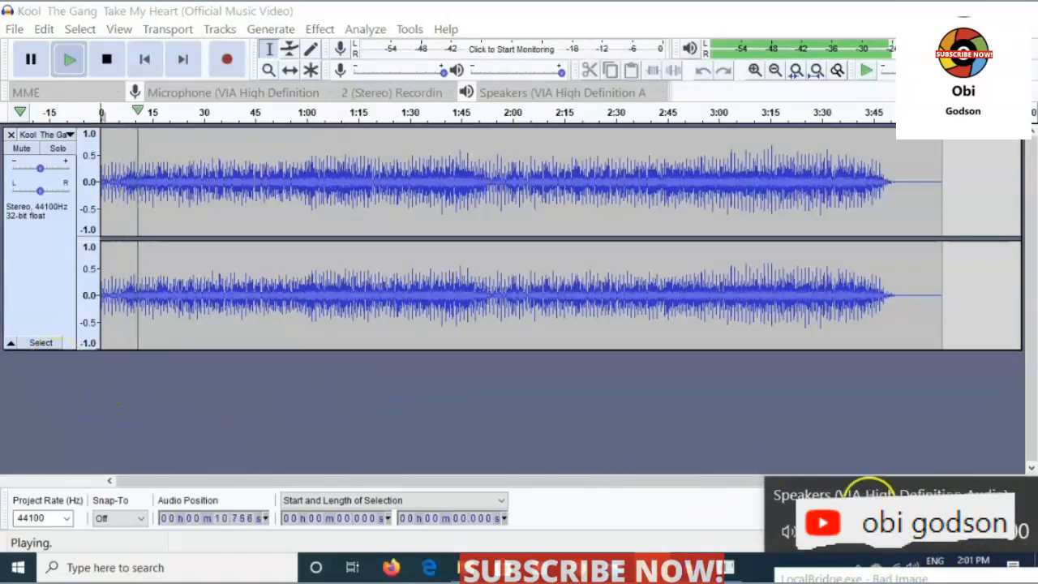
pyautogui.click(638, 479)
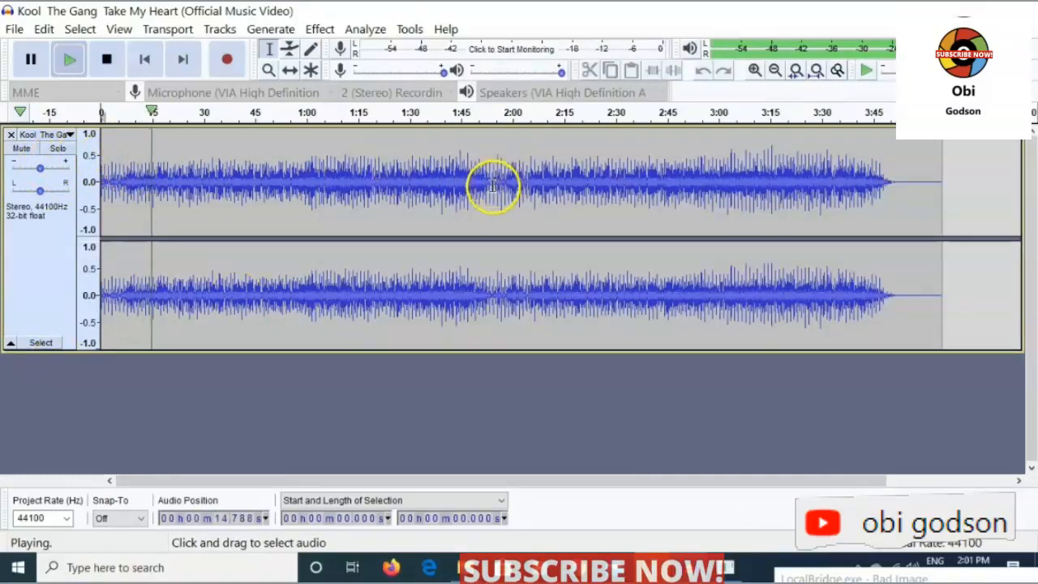
# Play the track from about 1:52, at the quieter middle passage, and pause there.
pyautogui.click(483, 118)
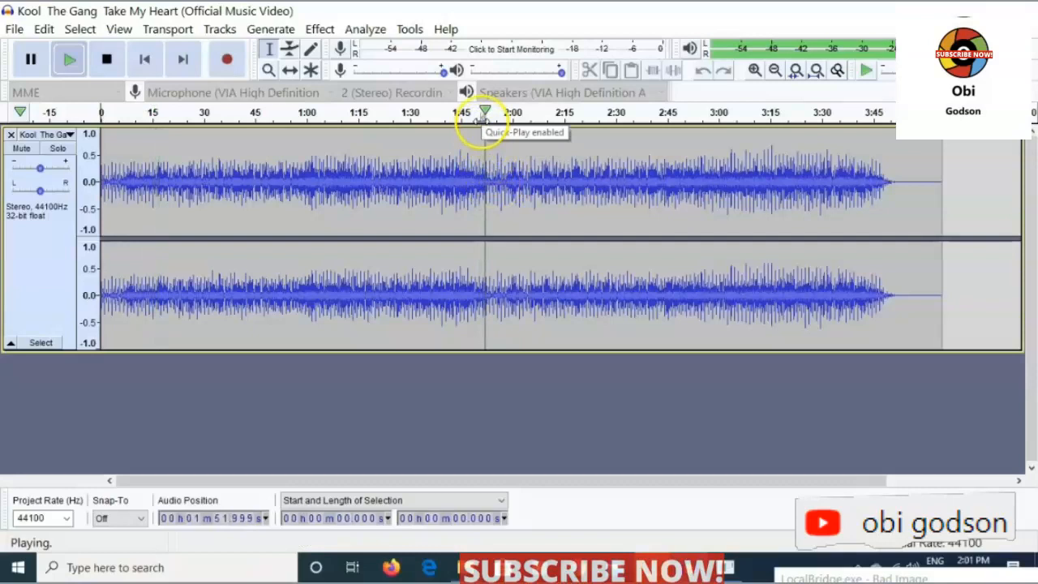
pyautogui.moveTo(565, 115); pyautogui.dragTo(563, 114)
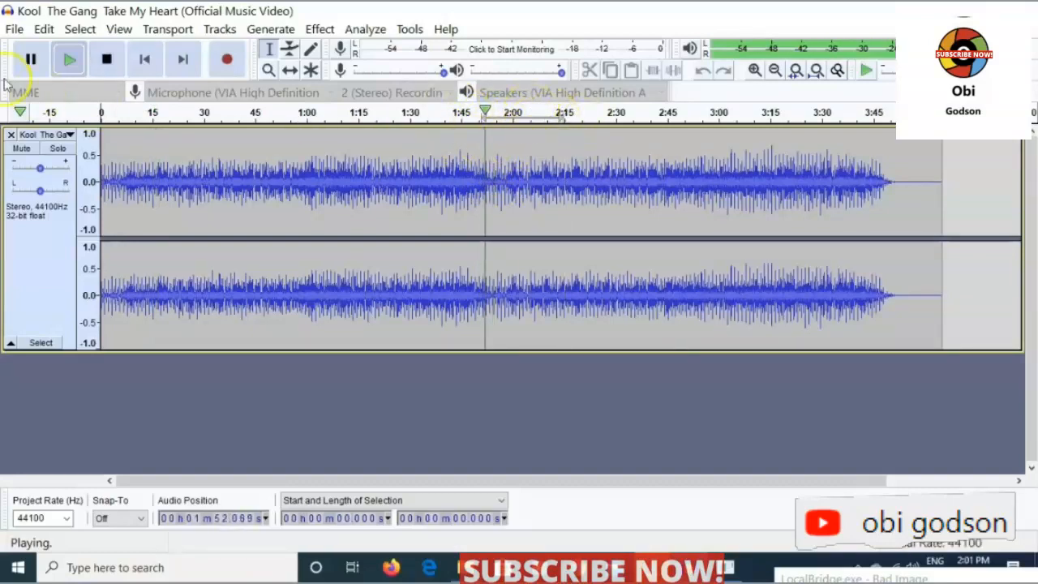
pyautogui.click(30, 59)
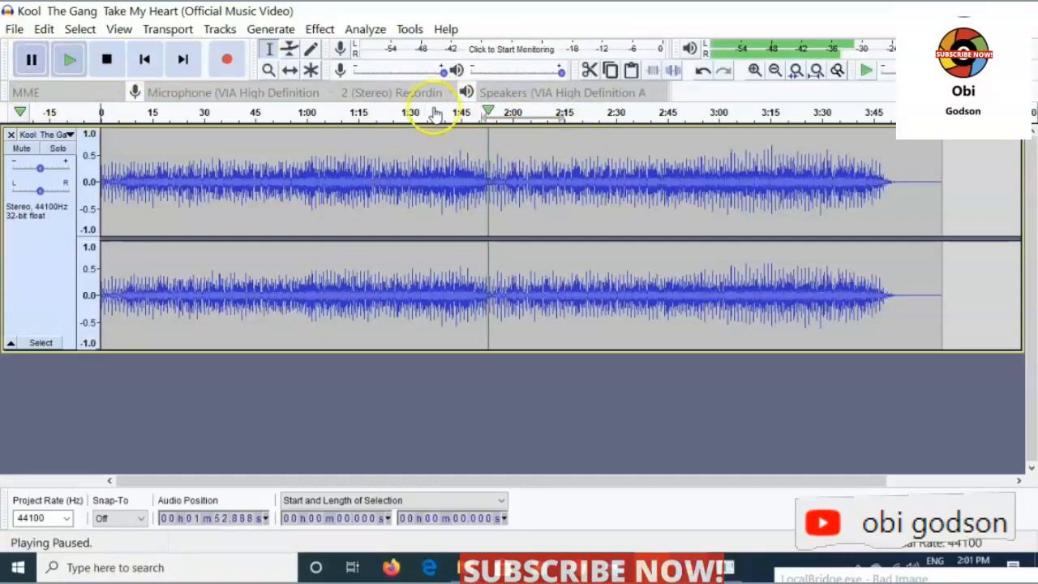
# Try to cut the track at the paused middle position without selecting any audio.
pyautogui.click(589, 71)
pyautogui.click(651, 315)
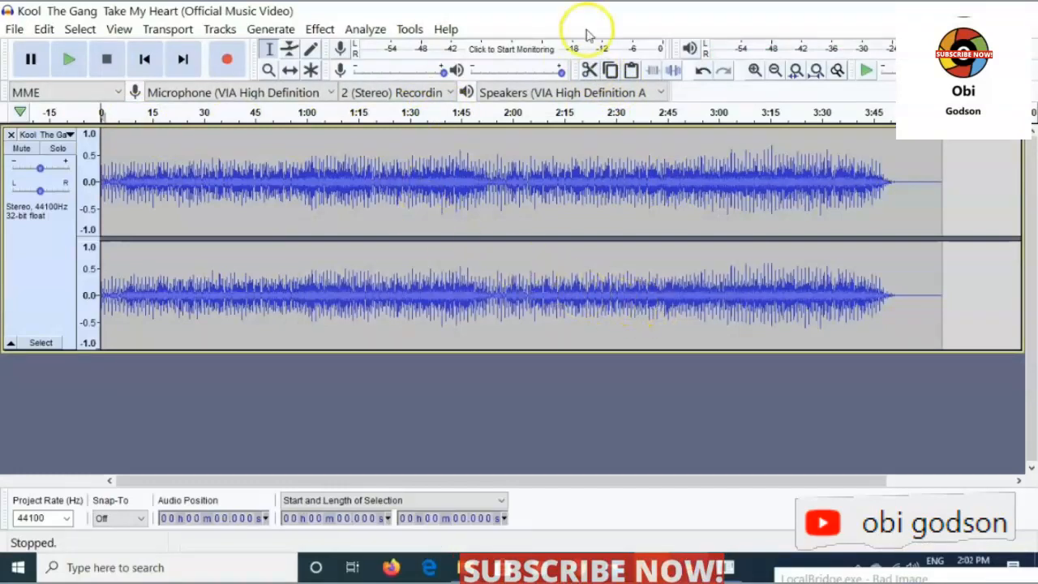
pyautogui.click(589, 71)
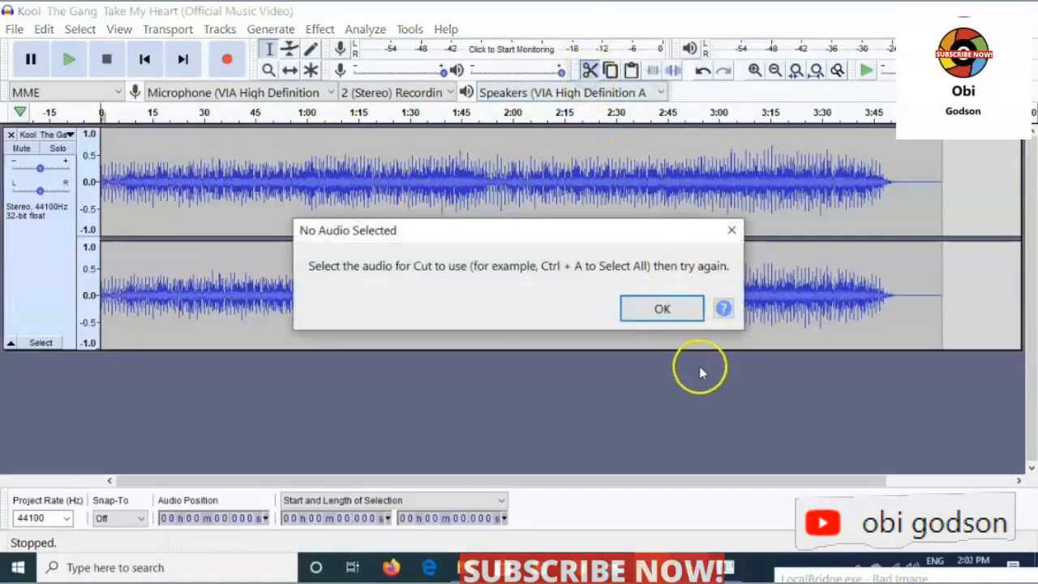
pyautogui.click(661, 306)
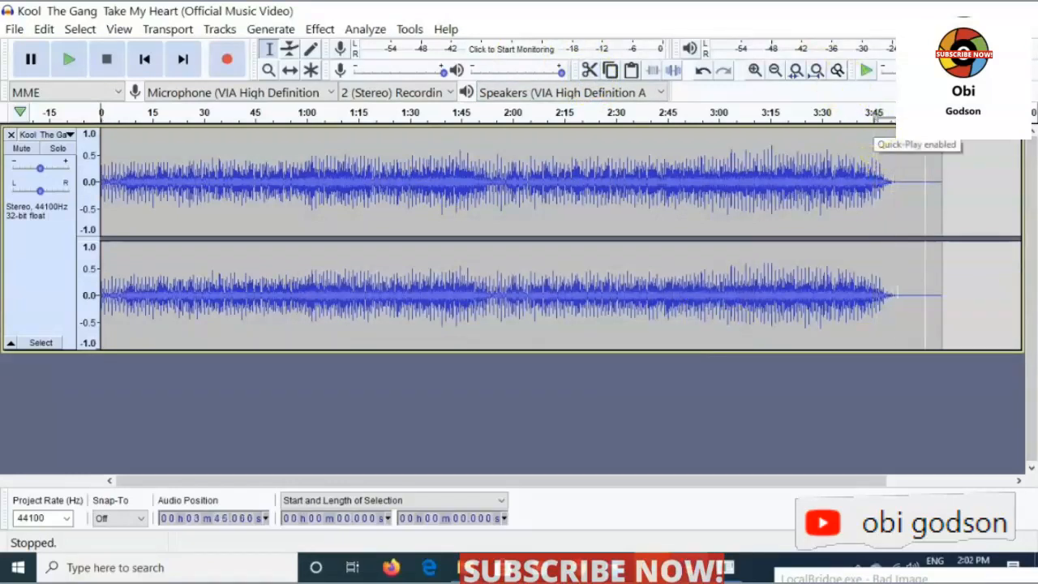
# Audition the ending from about 3:46, and cut the final 17.7 seconds of the track, starting at about 3:48.
pyautogui.click(878, 118)
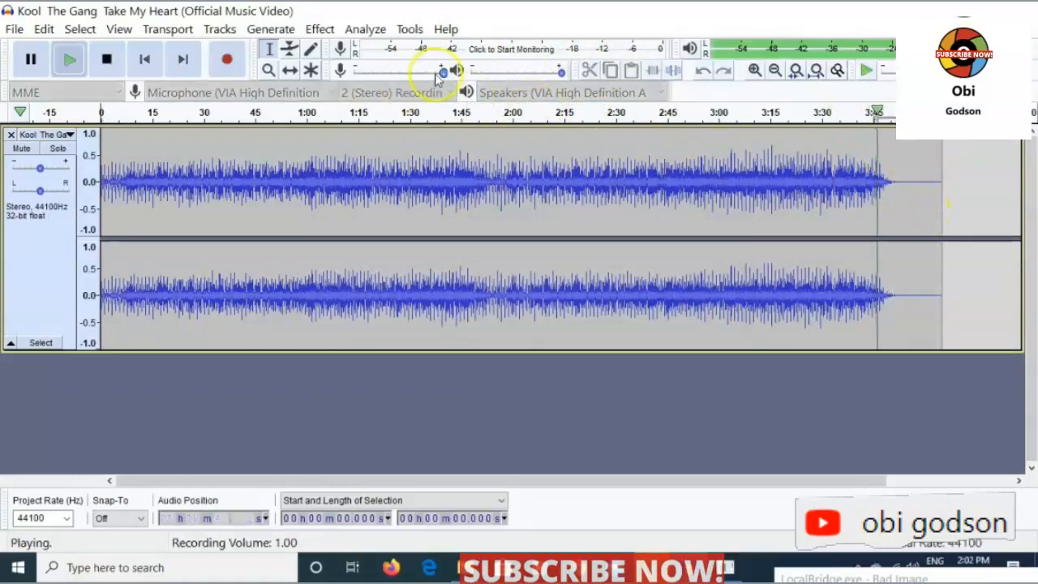
pyautogui.click(31, 59)
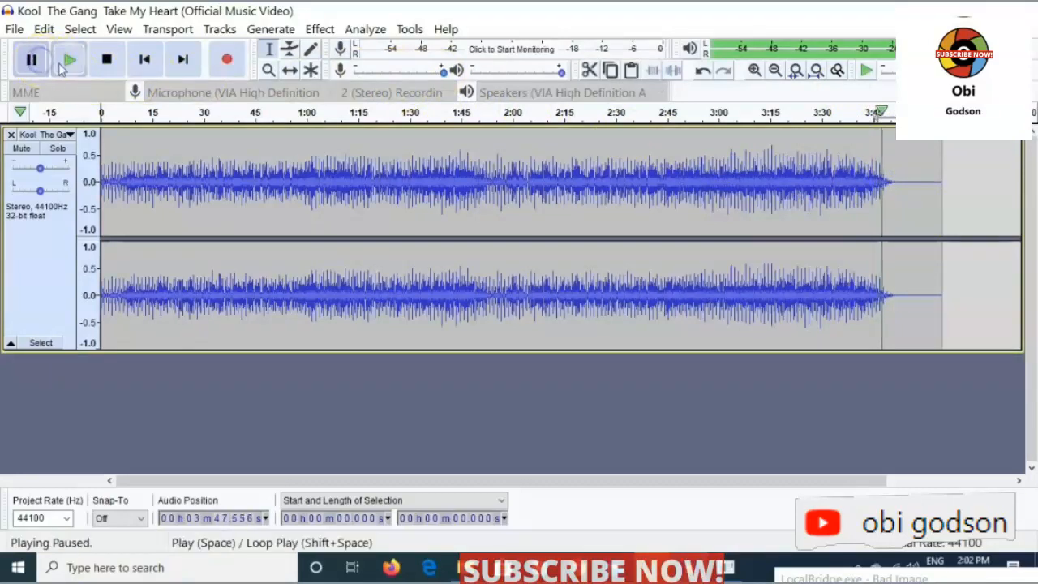
pyautogui.click(590, 73)
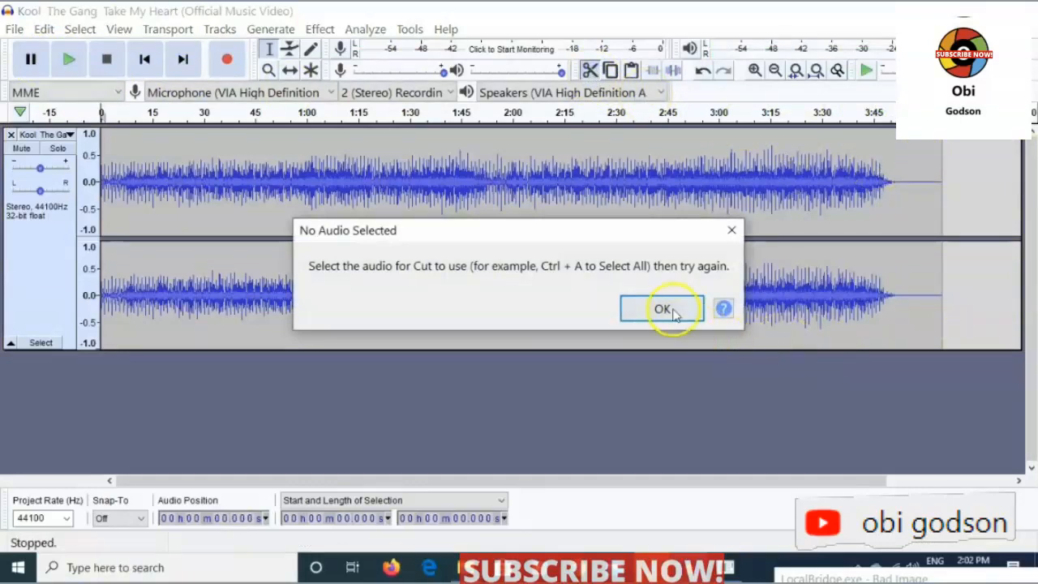
pyautogui.click(663, 310)
pyautogui.moveTo(943, 166); pyautogui.dragTo(890, 171)
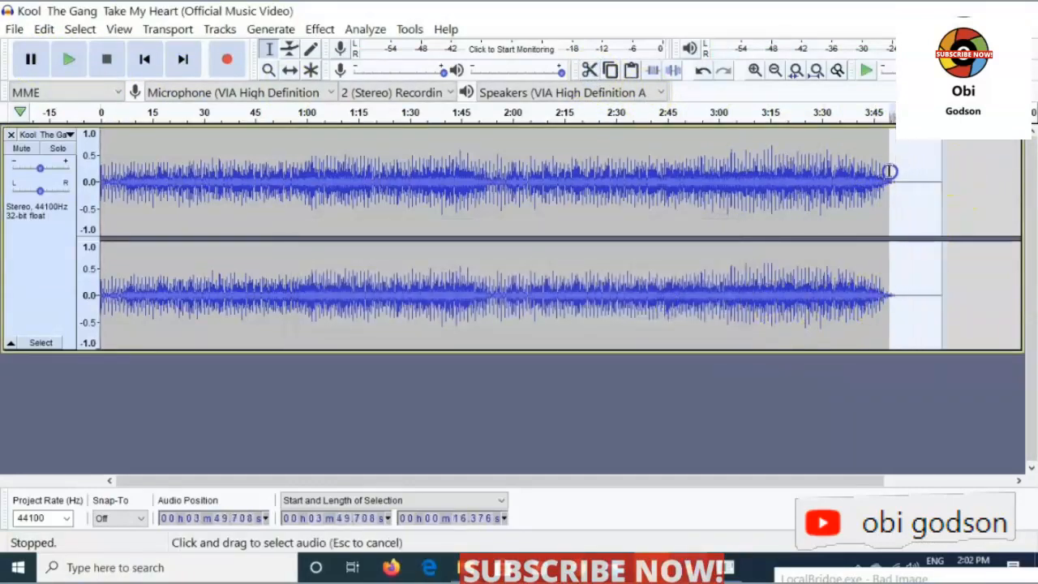
pyautogui.click(589, 69)
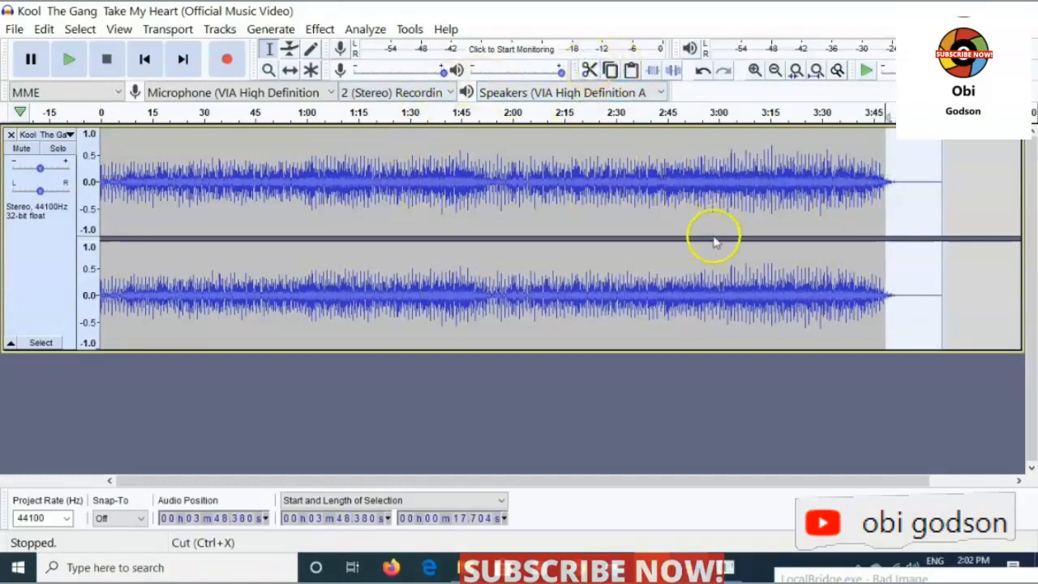
pyautogui.click(589, 70)
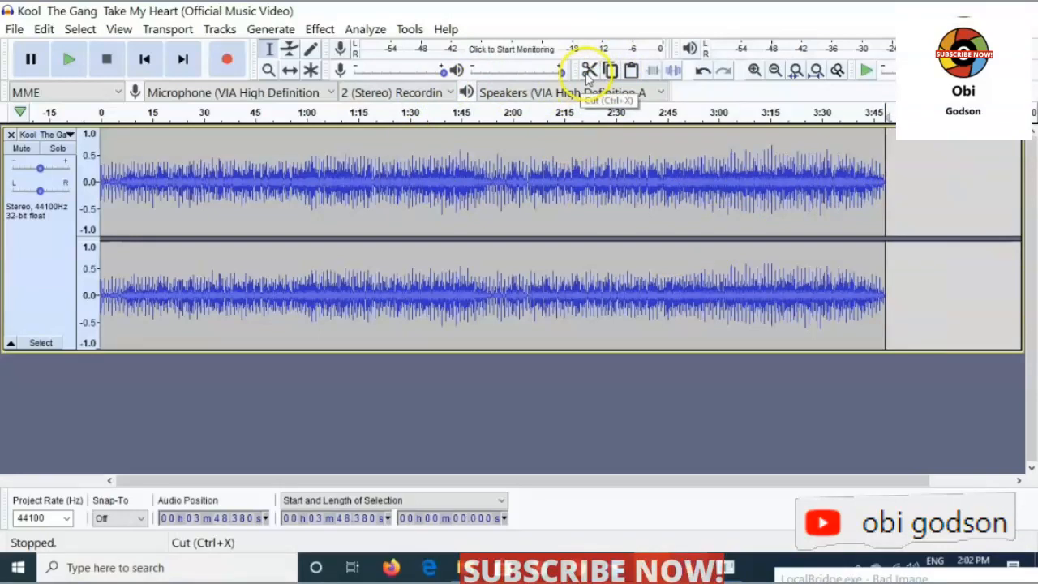
# Cut a middle section of about 13.9 seconds from the track, starting at about 1:51.
pyautogui.click(535, 176)
pyautogui.moveTo(483, 180); pyautogui.dragTo(528, 181)
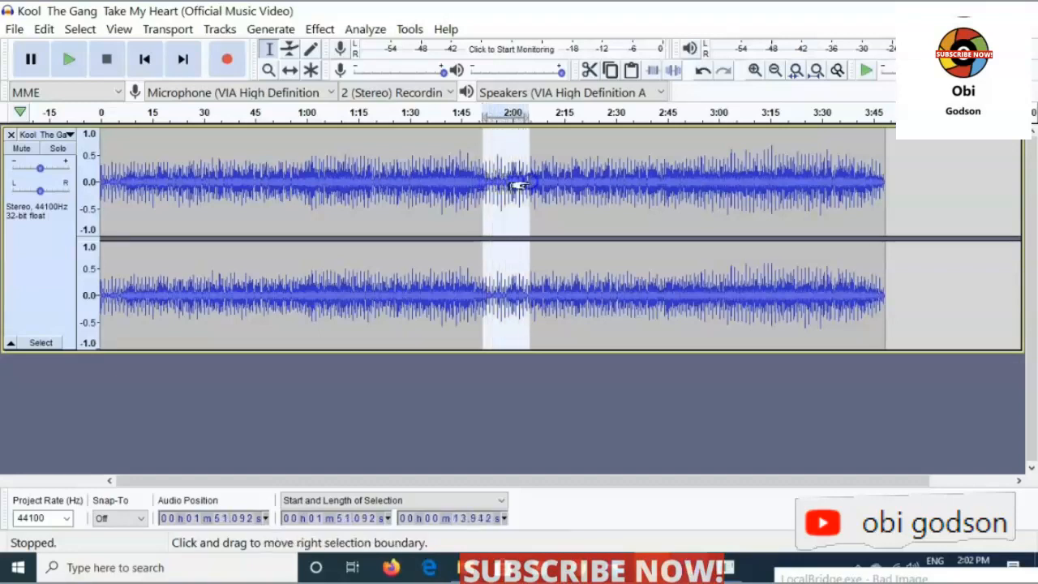
pyautogui.click(589, 70)
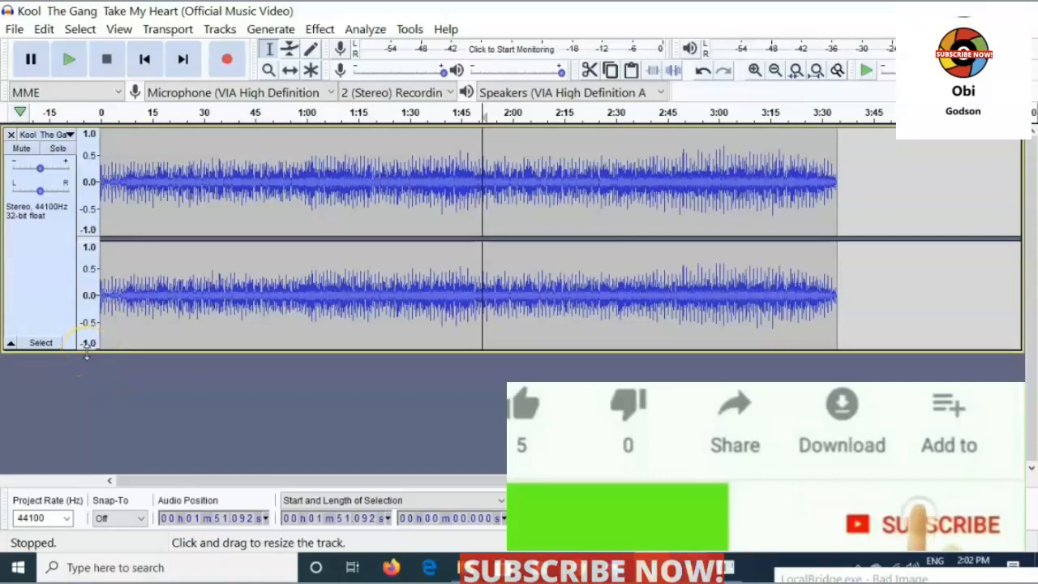
# Try to import the audio file "Donna Summer Unconditional Love (Audio)" from the Music folder into the project.
pyautogui.click(17, 30)
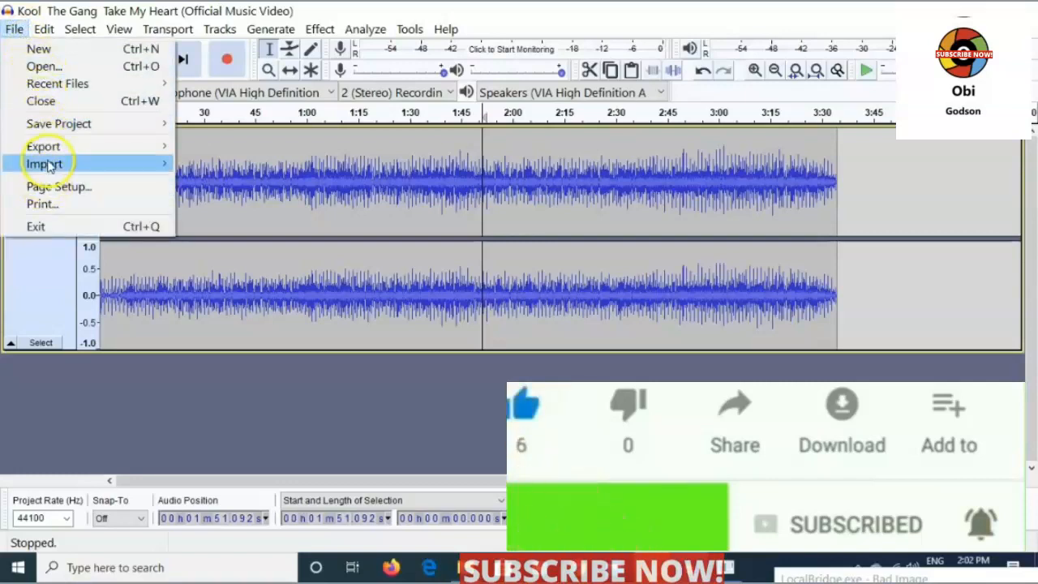
pyautogui.moveTo(49, 164)
pyautogui.click(214, 165)
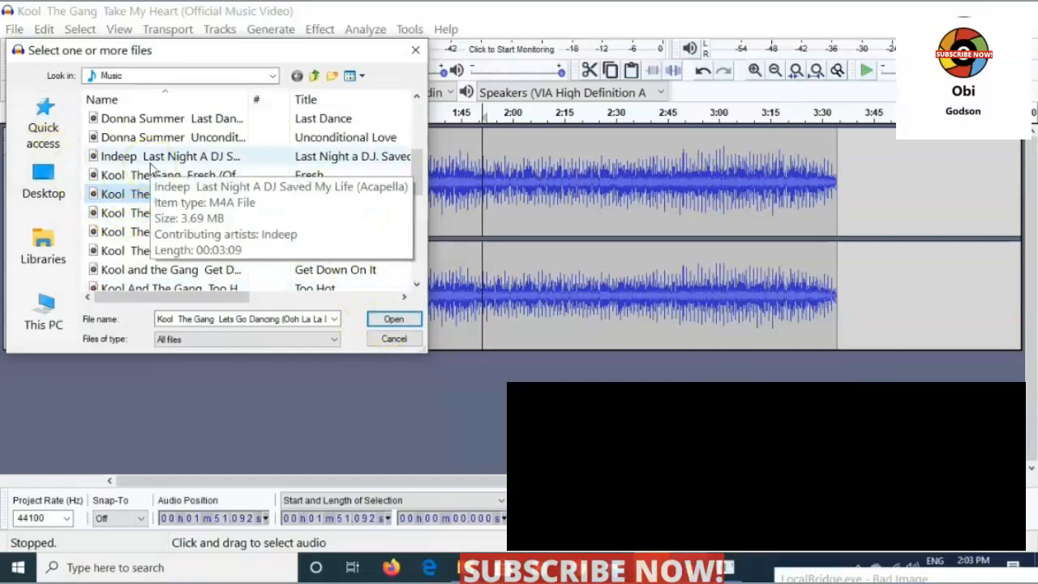
pyautogui.click(143, 137)
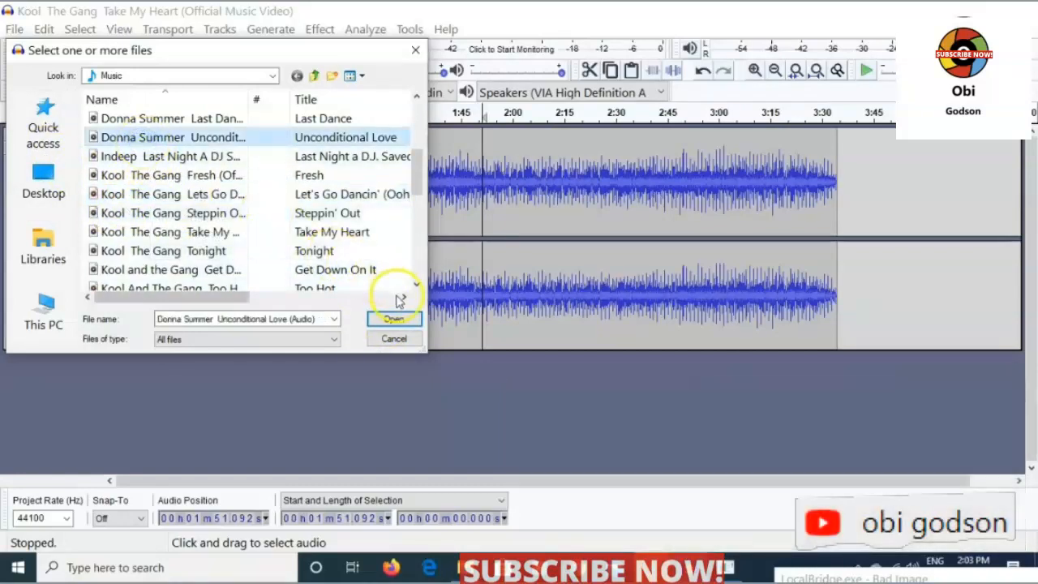
pyautogui.click(394, 321)
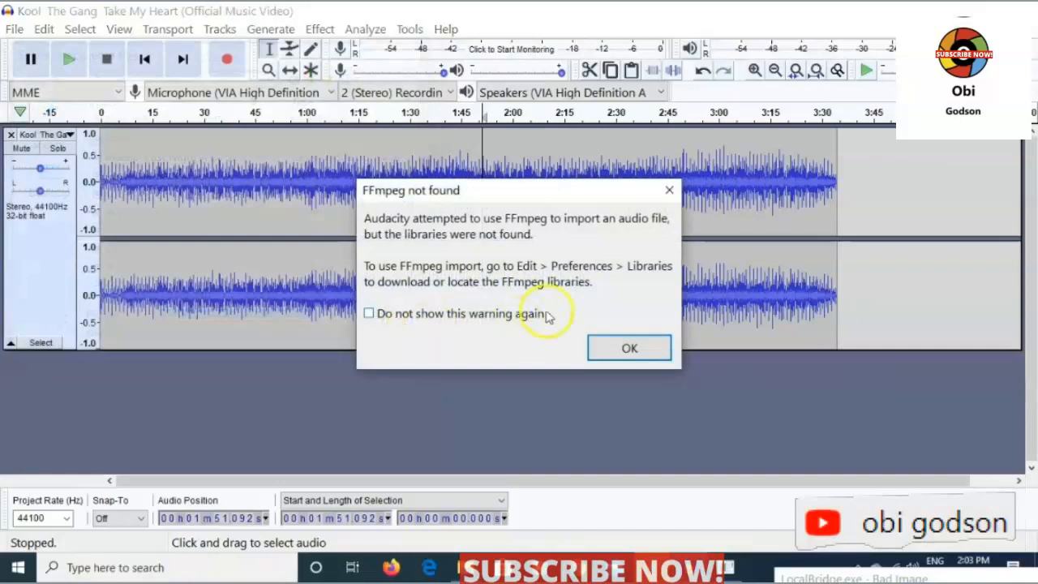
pyautogui.click(598, 352)
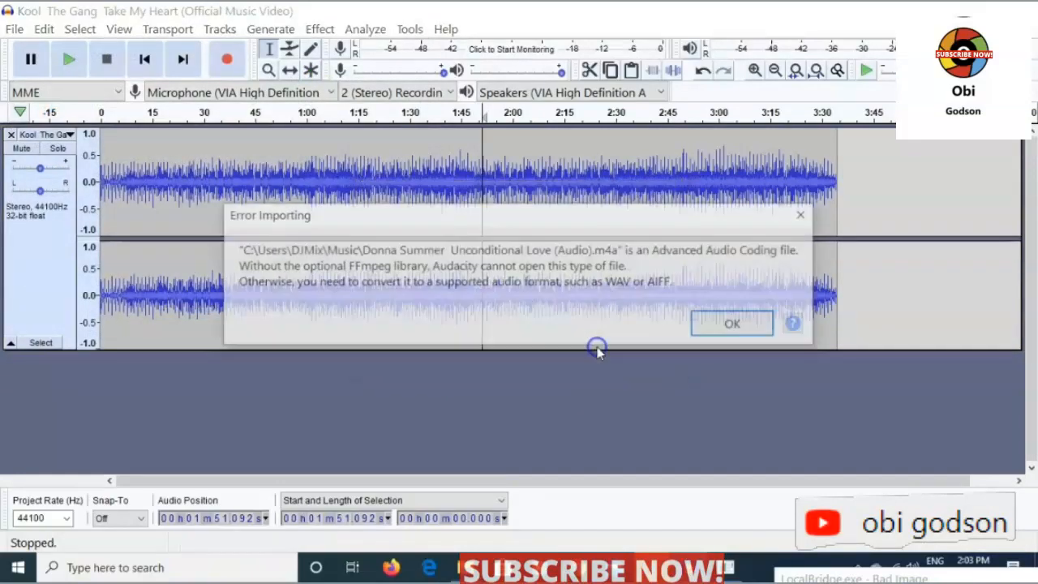
pyautogui.click(736, 325)
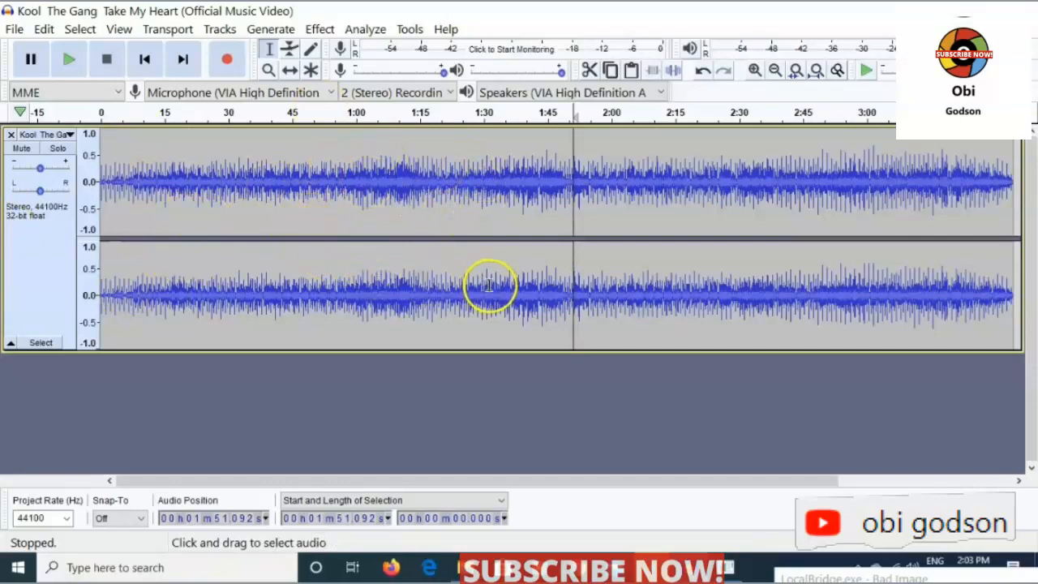
# Play the edited track across the middle cut at about 1:51, and replay it from the beginning.
pyautogui.click(69, 59)
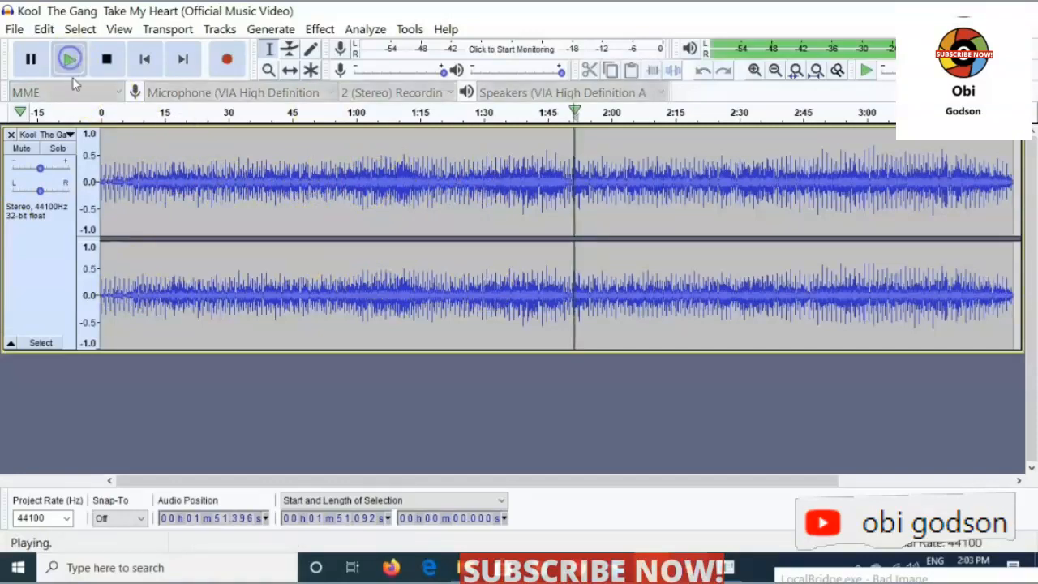
pyautogui.click(104, 133)
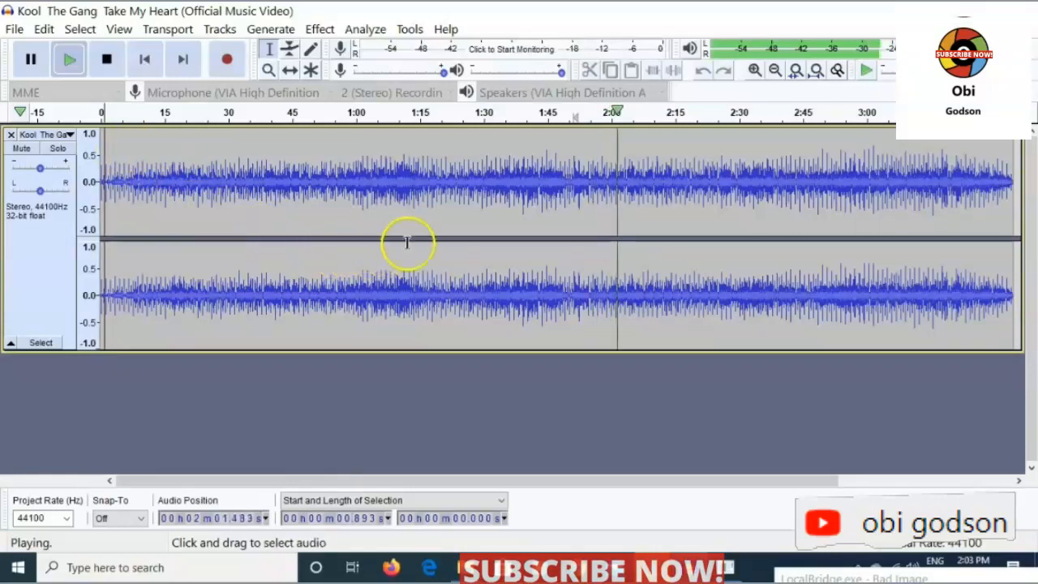
pyautogui.click(75, 120)
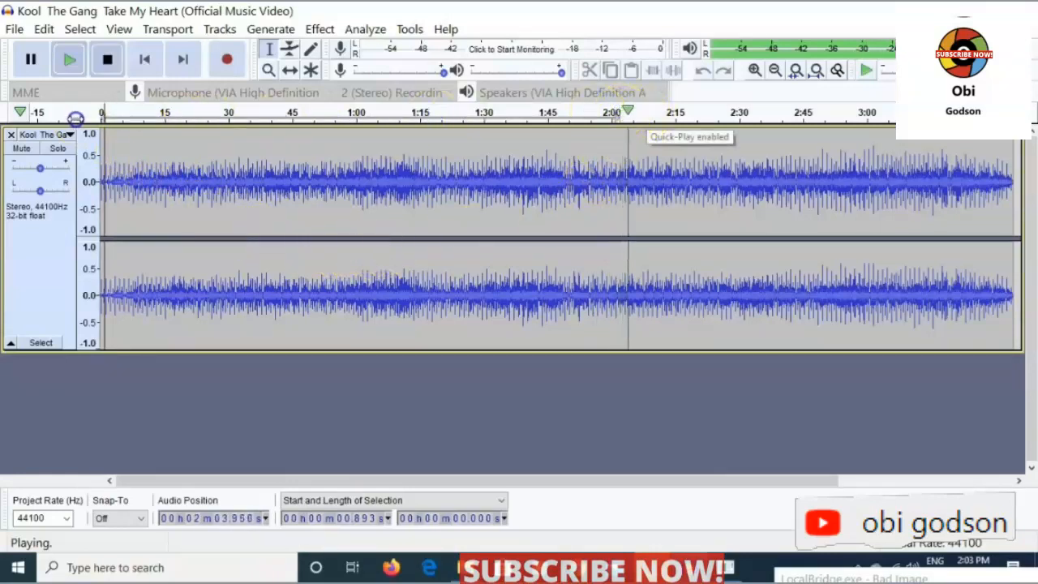
pyautogui.click(36, 63)
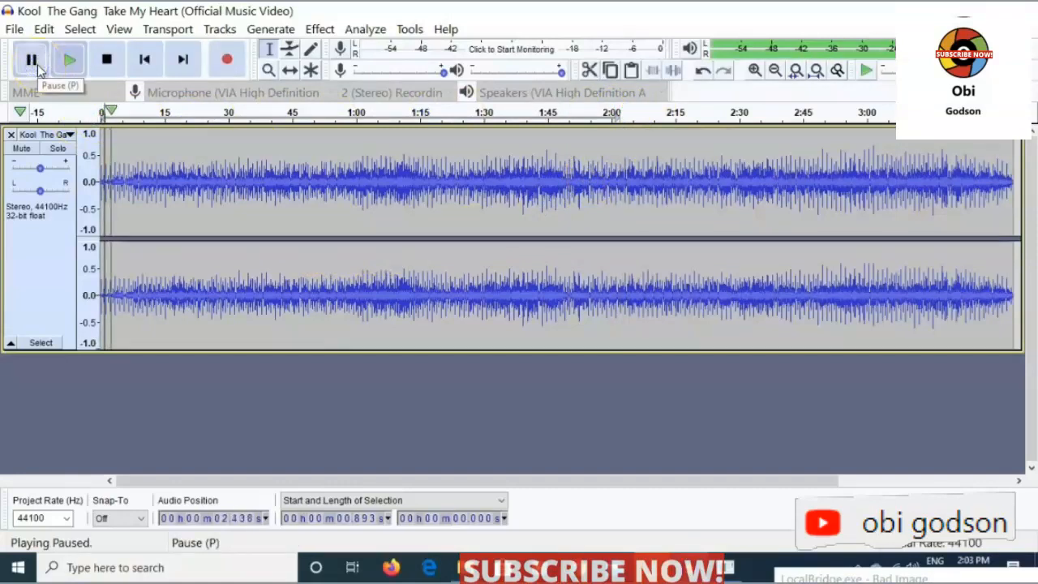
pyautogui.click(32, 60)
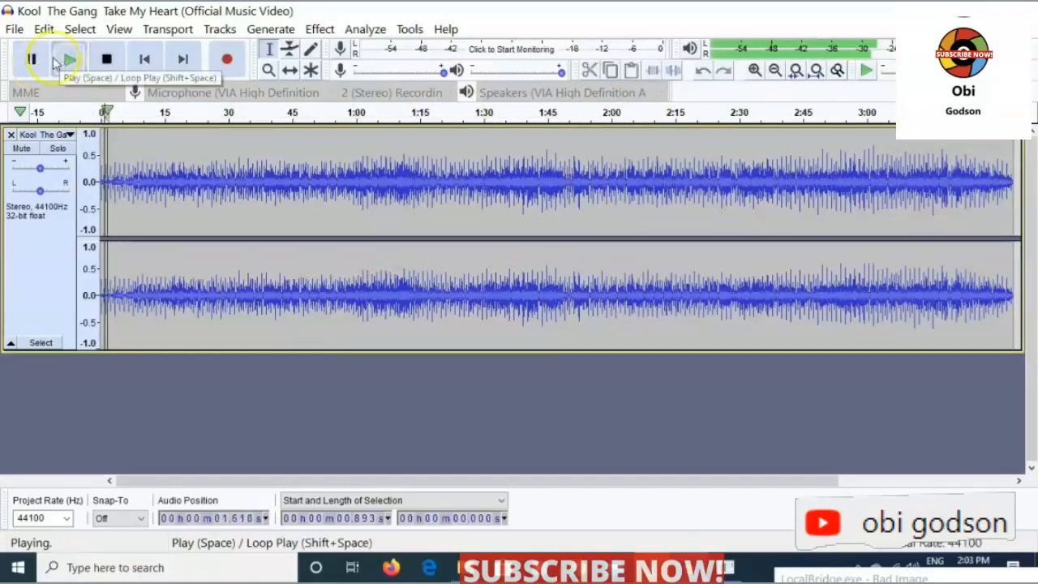
# Pause the playback and enlarge the song track's height.
pyautogui.click(31, 59)
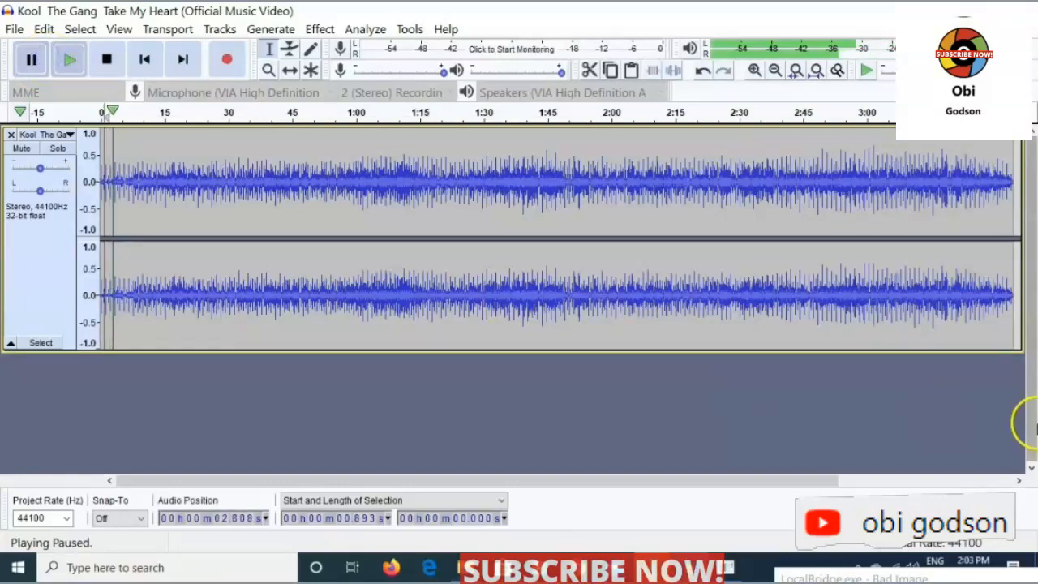
pyautogui.click(329, 446)
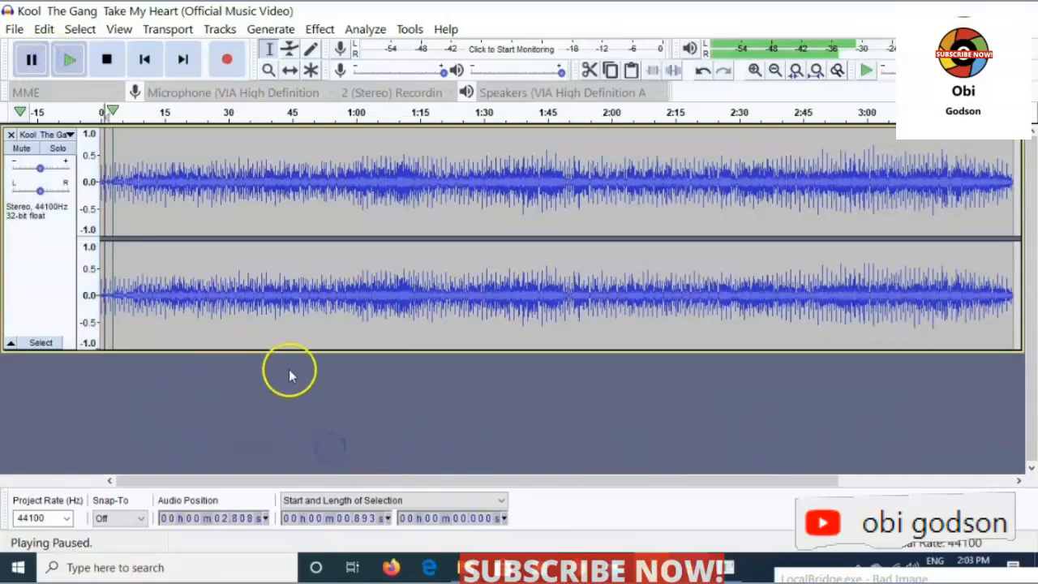
pyautogui.moveTo(477, 352); pyautogui.dragTo(493, 440)
# Cut an opening section of about 30.5 seconds from the track, starting at about 1 second.
pyautogui.click(137, 232)
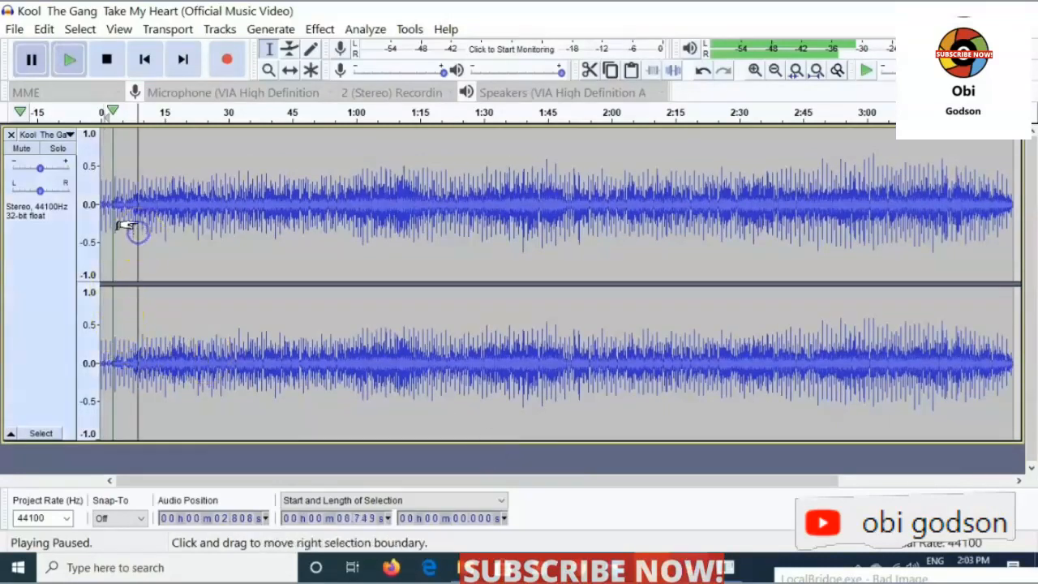
pyautogui.moveTo(106, 204); pyautogui.dragTo(235, 231)
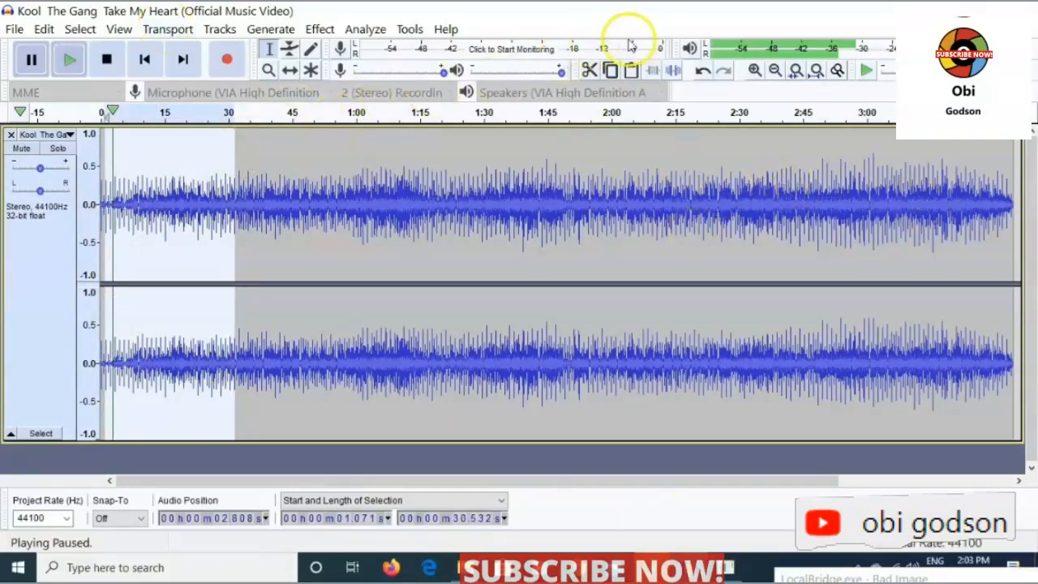
pyautogui.click(587, 72)
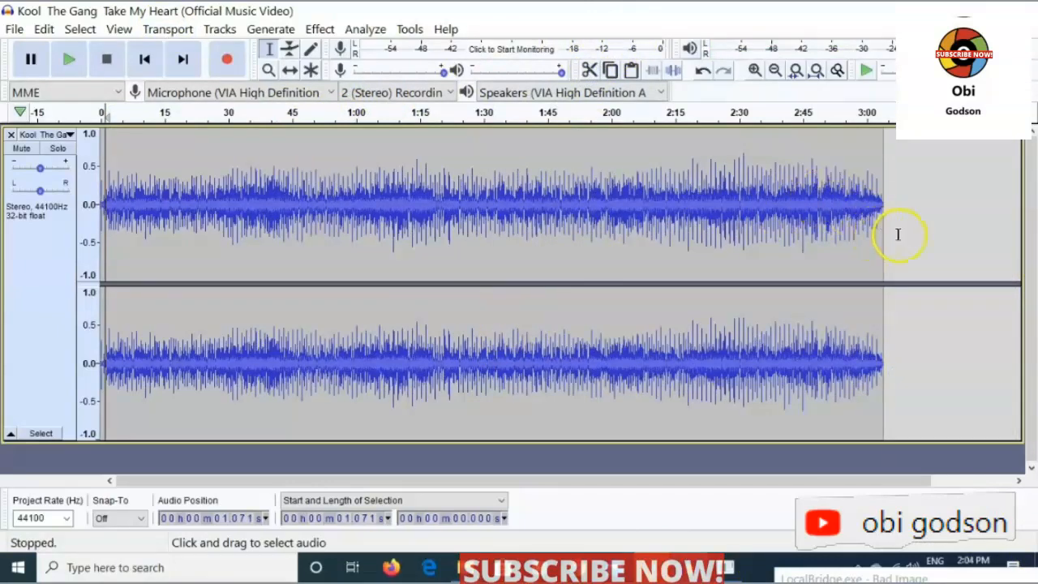
# Cut the end of the track from about 2:49.6 onward.
pyautogui.moveTo(889, 235); pyautogui.dragTo(916, 239)
pyautogui.moveTo(823, 251); pyautogui.dragTo(891, 234)
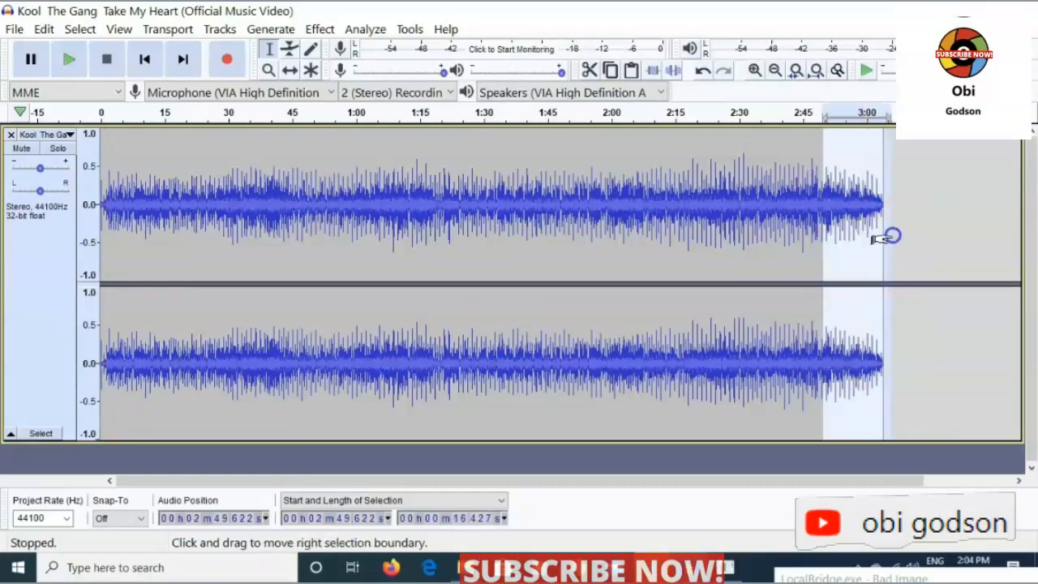
pyautogui.click(592, 70)
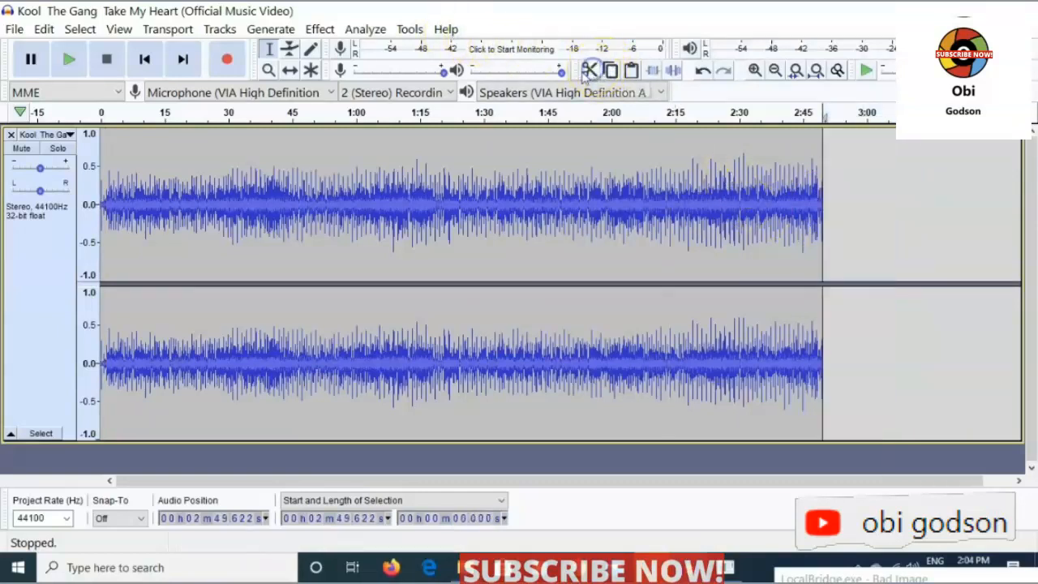
# Import the audio file "Kool The Gang Lets Go Dancing (Ooh La La La)" from the Music folder as a second track.
pyautogui.click(16, 29)
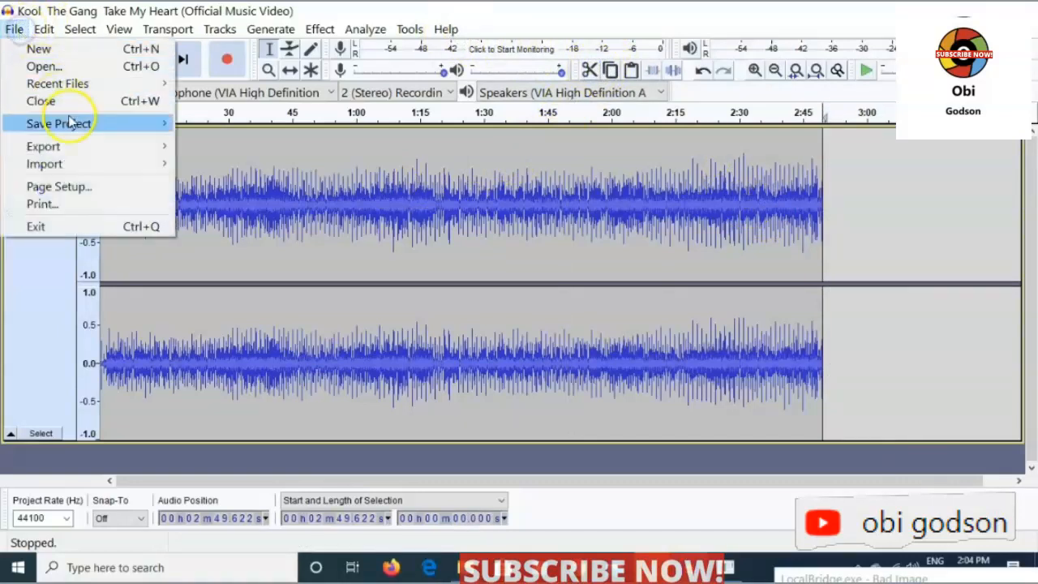
pyautogui.moveTo(167, 160)
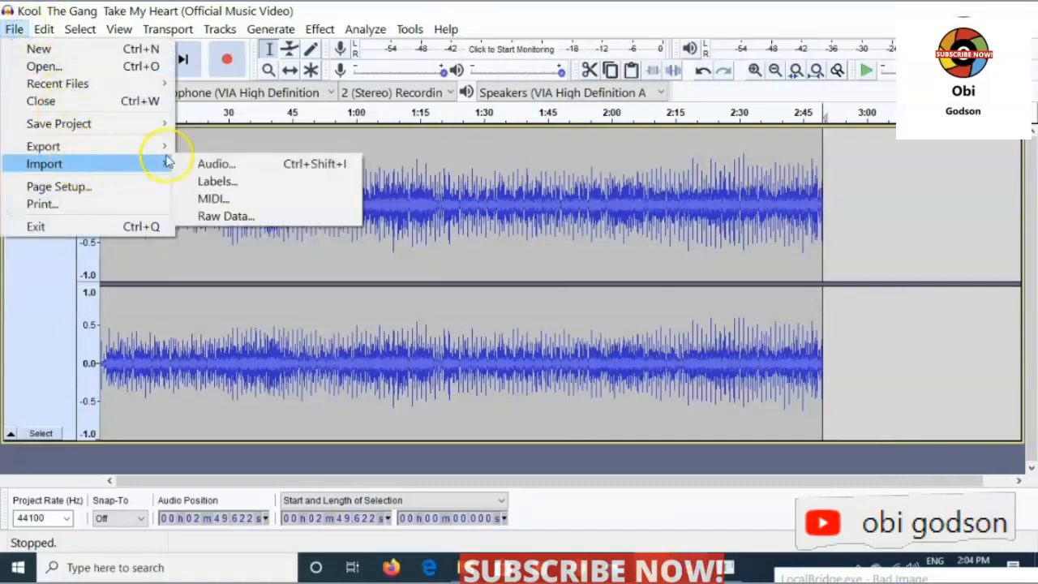
pyautogui.click(231, 166)
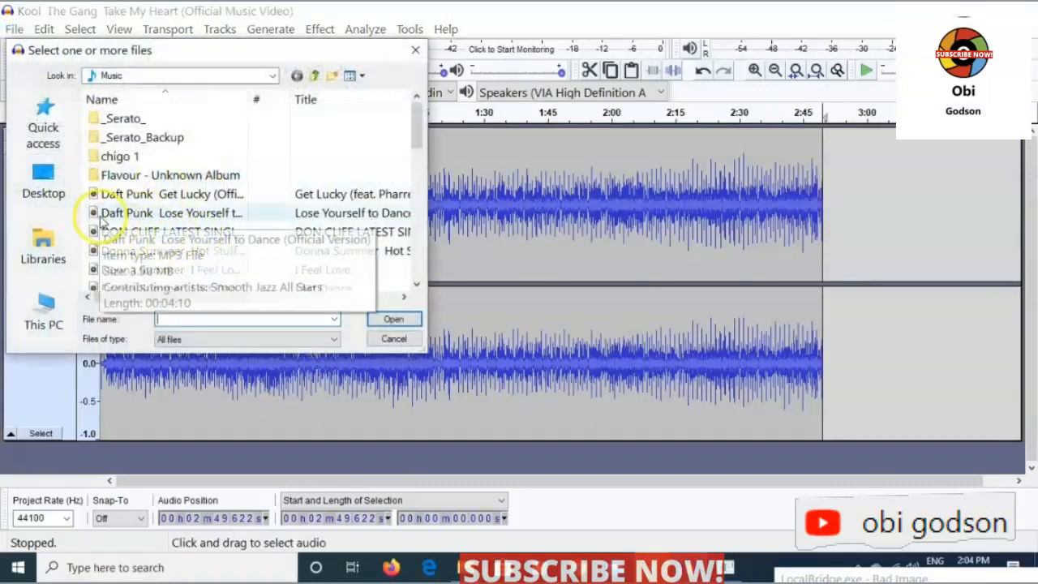
pyautogui.scroll(-2, 162, 252)
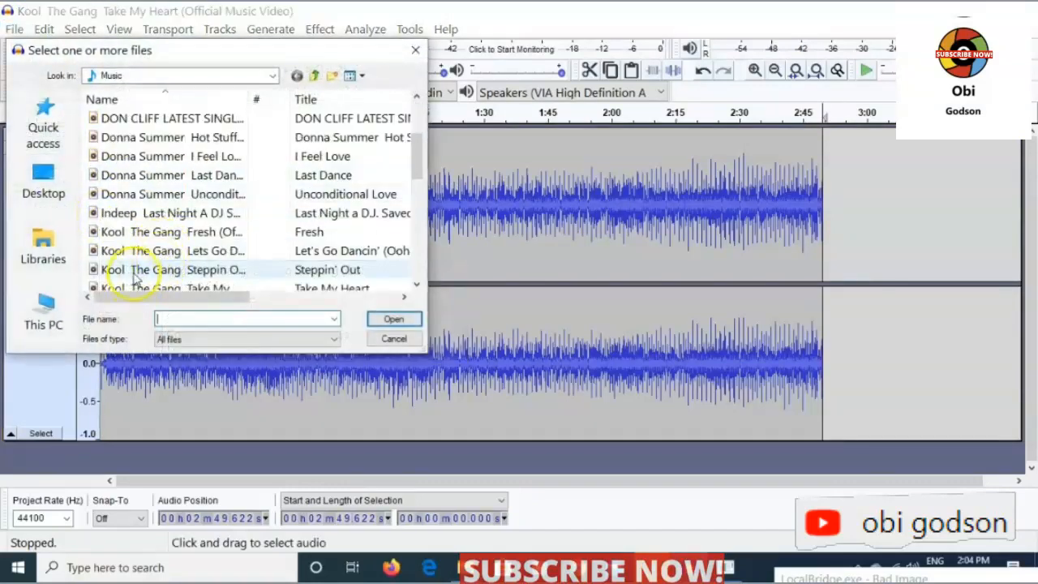
pyautogui.click(139, 256)
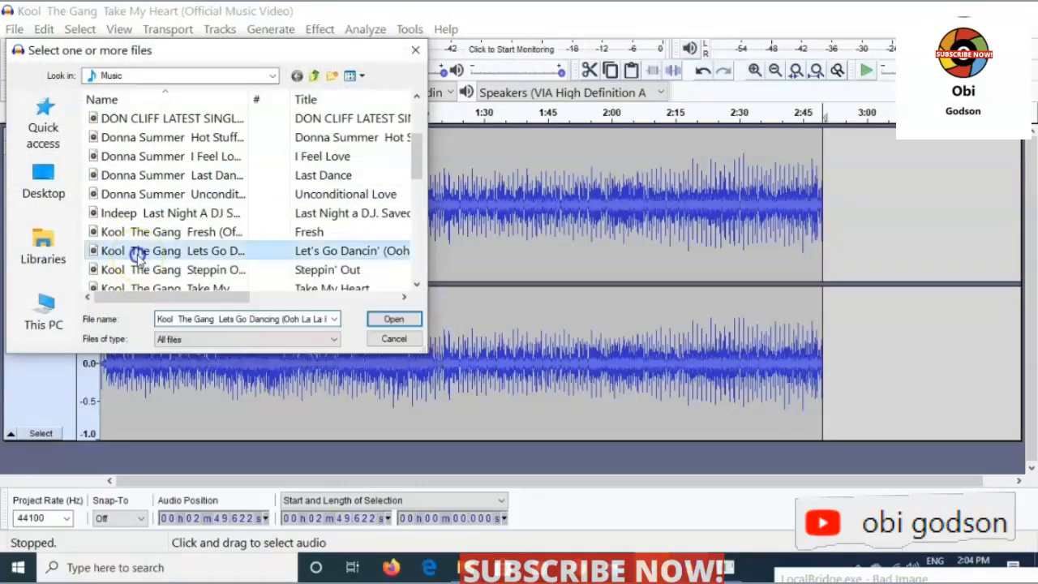
pyautogui.click(408, 322)
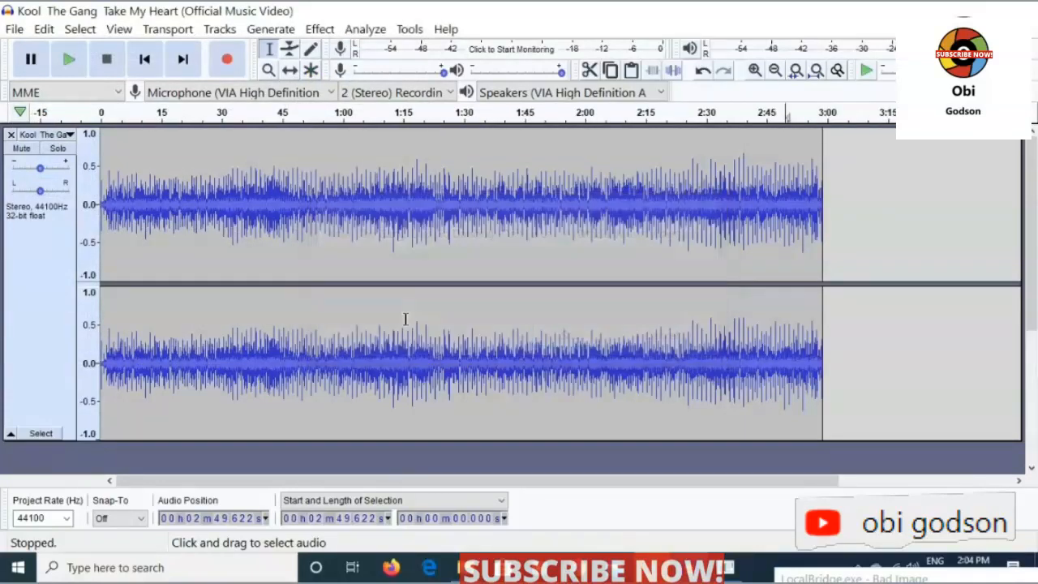
# Compare the waveform and length of the imported track with those of the trimmed track above it.
pyautogui.scroll(-3, 376, 344)
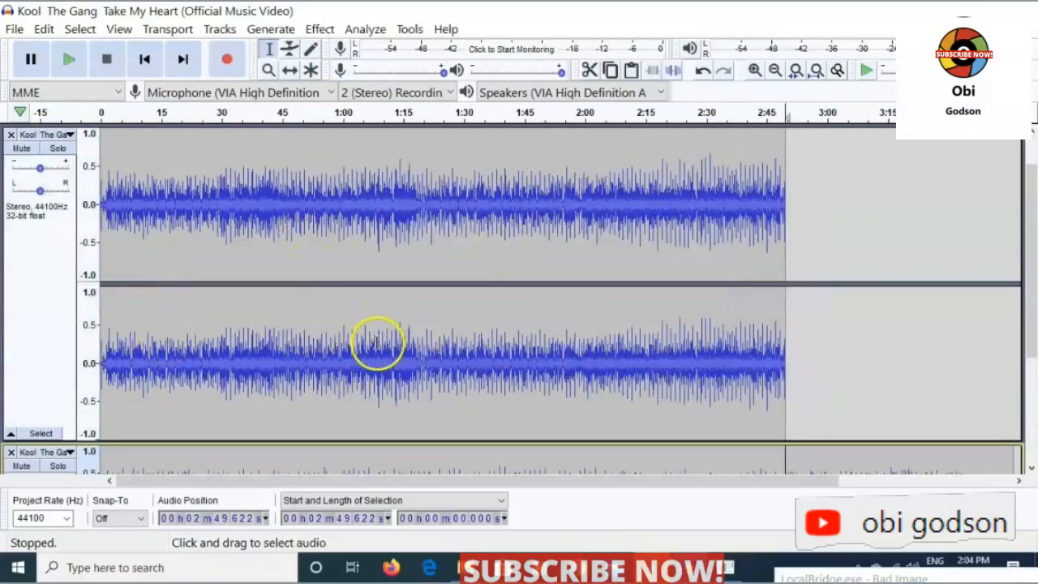
pyautogui.scroll(-2, 370, 327)
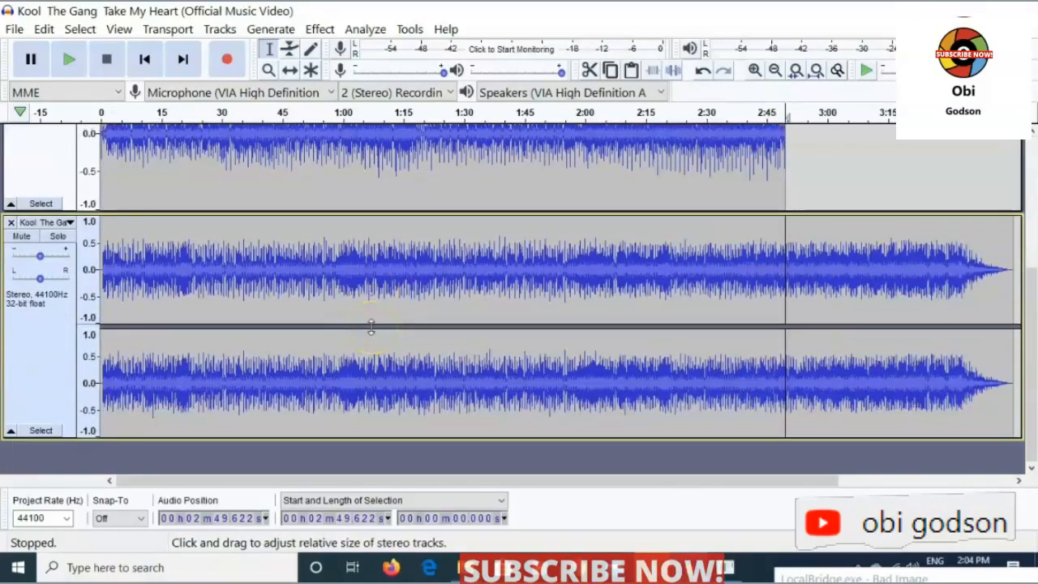
pyautogui.scroll(5, 370, 328)
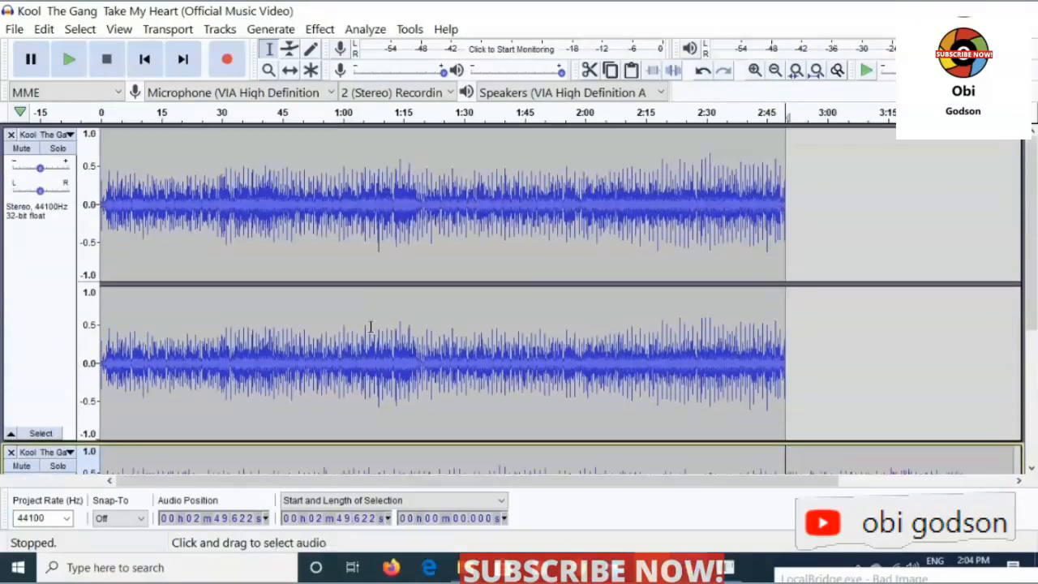
pyautogui.scroll(-3, 370, 327)
pyautogui.click(362, 301)
pyautogui.click(361, 243)
pyautogui.scroll(3, 359, 238)
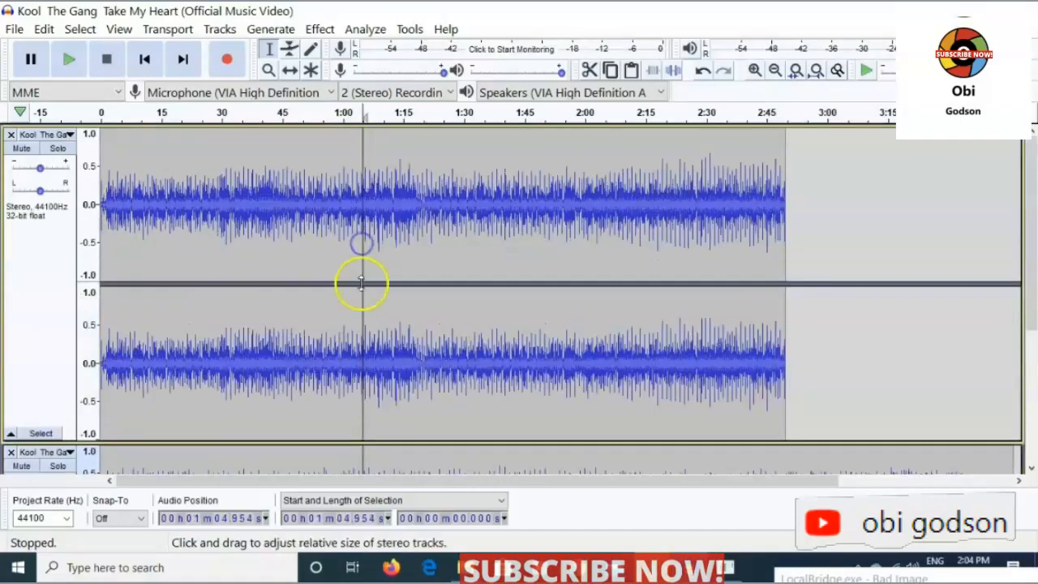
pyautogui.scroll(-3, 389, 324)
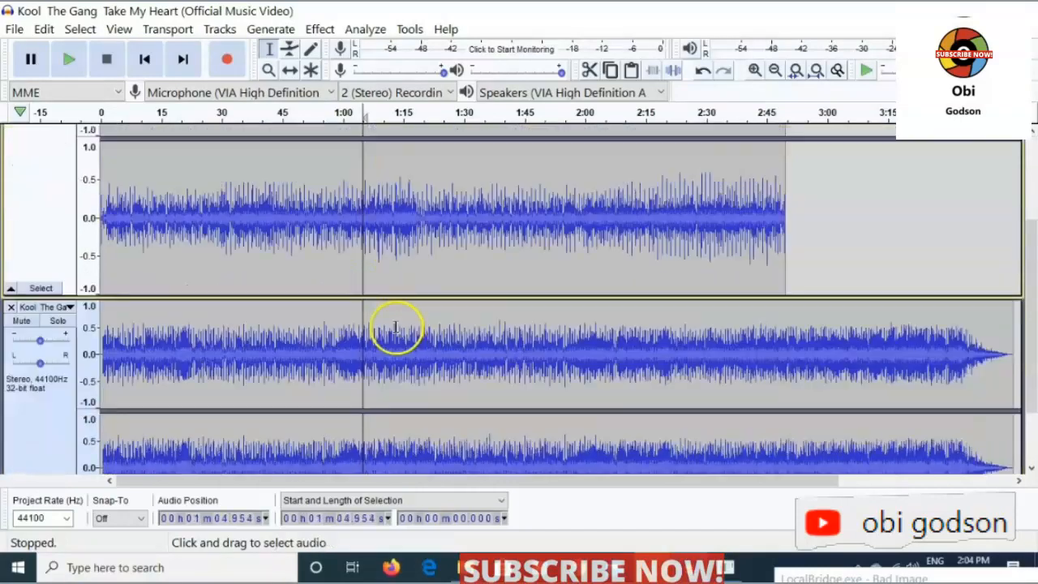
pyautogui.click(390, 276)
pyautogui.scroll(3, 390, 252)
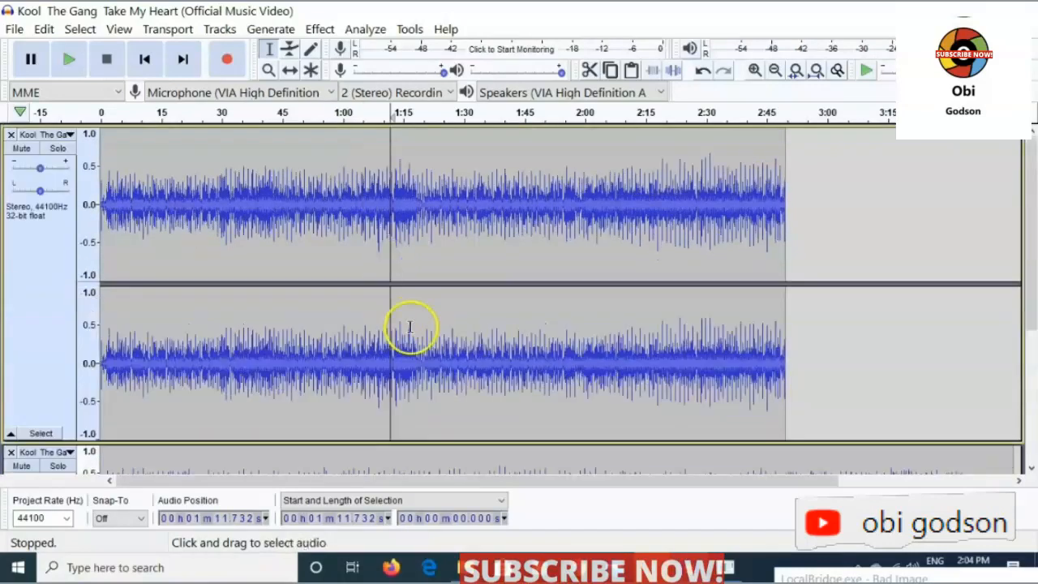
pyautogui.scroll(-2, 408, 324)
pyautogui.scroll(-3, 370, 375)
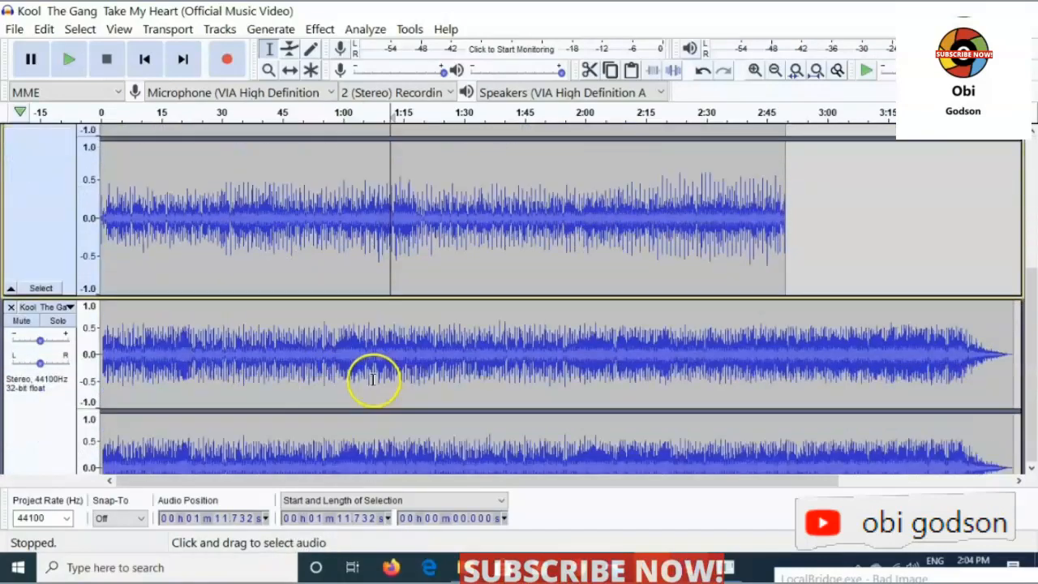
# Cut the end of the imported track from about 2:49.6 onward, matching the end of the first track.
pyautogui.click(791, 217)
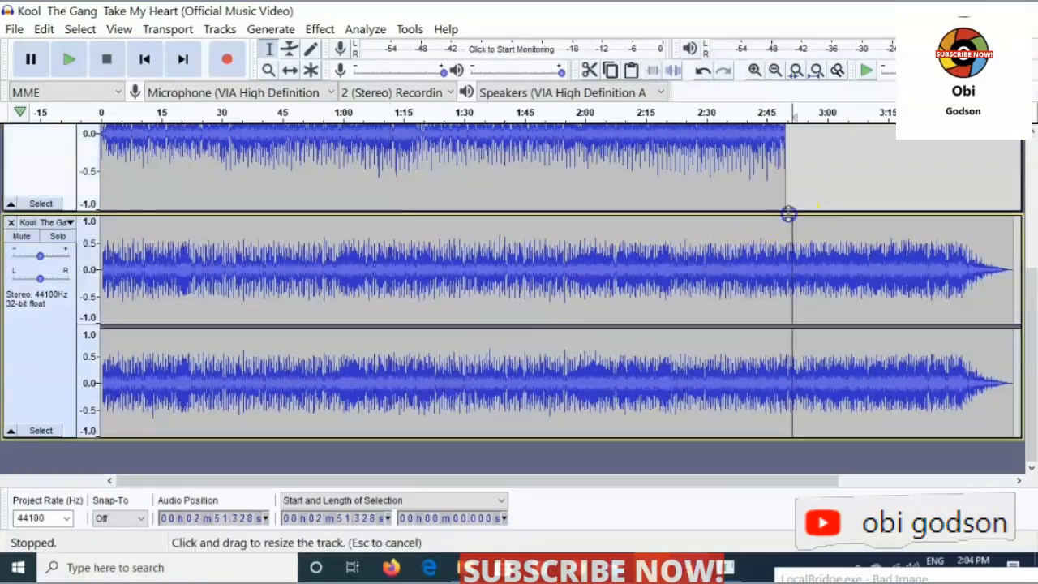
pyautogui.scroll(5, 787, 213)
pyautogui.scroll(-5, 784, 268)
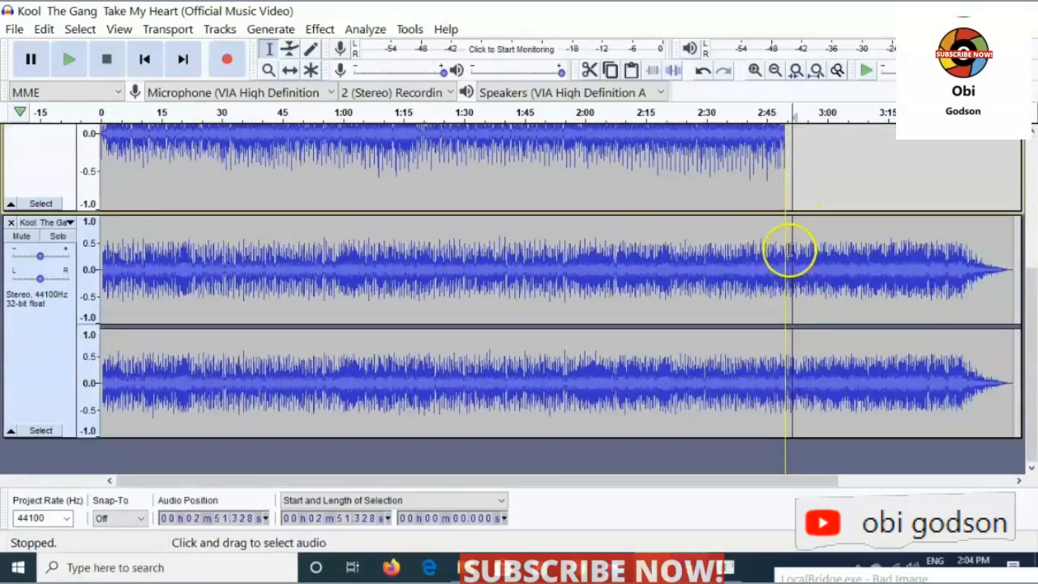
pyautogui.moveTo(785, 225); pyautogui.dragTo(829, 284)
pyautogui.click(588, 70)
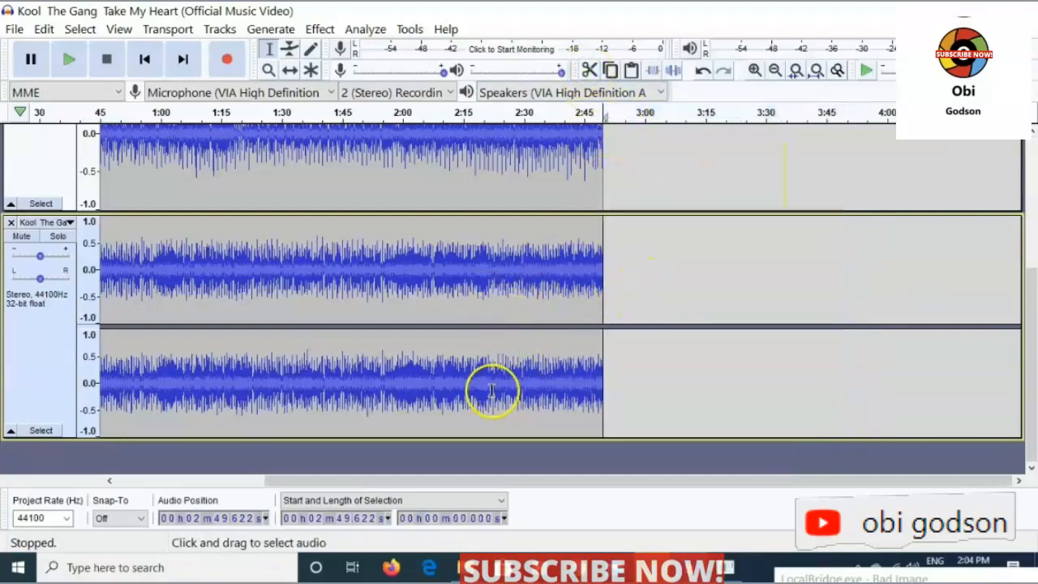
pyautogui.moveTo(303, 478); pyautogui.dragTo(120, 459)
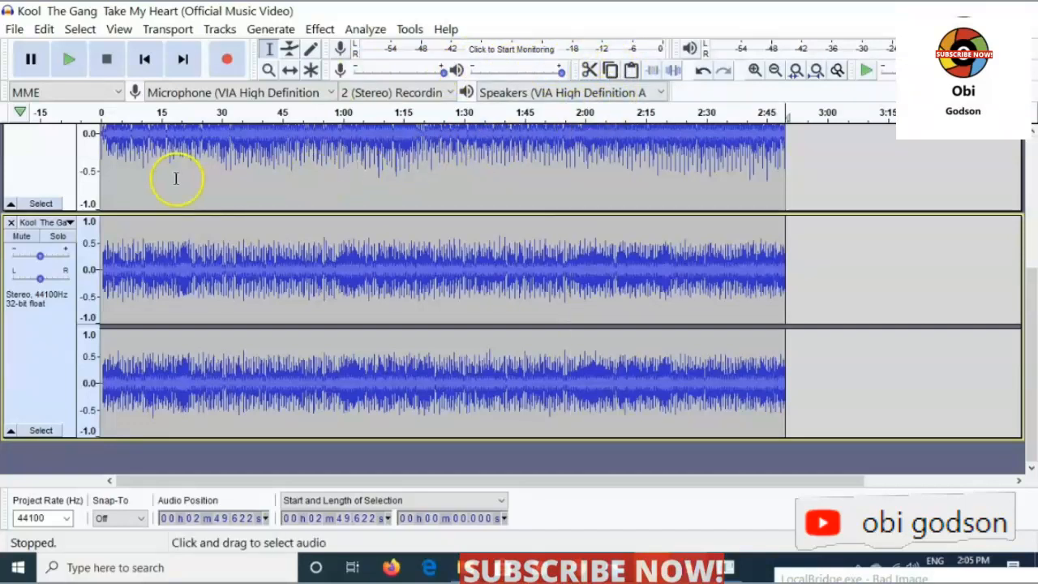
# Try selecting about 10 seconds of the first track from about 0:07, and place the cursor past the track's end at about 3:09.
pyautogui.moveTo(168, 165); pyautogui.dragTo(129, 164)
pyautogui.scroll(3, 921, 247)
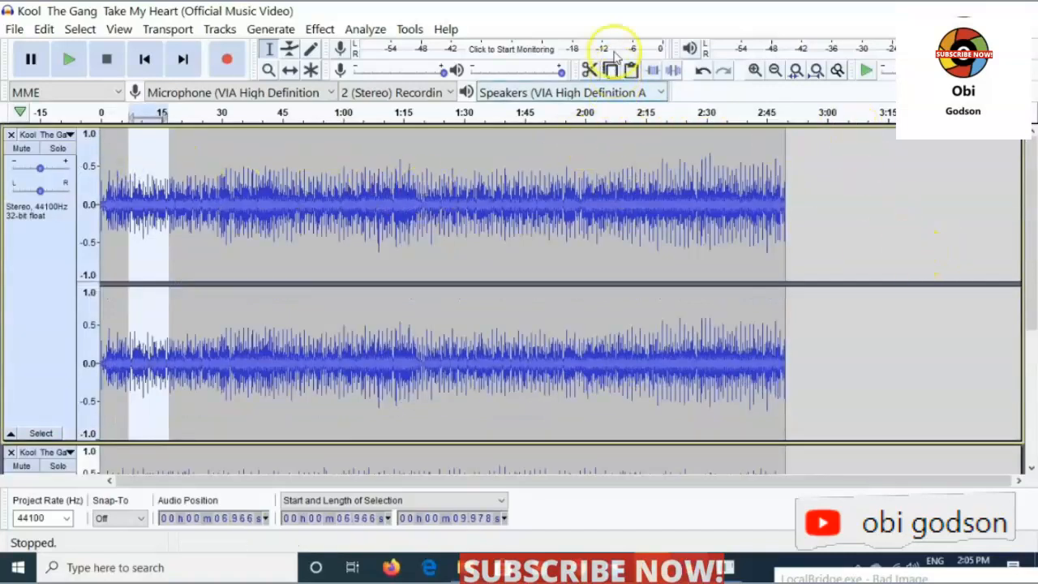
pyautogui.click(531, 212)
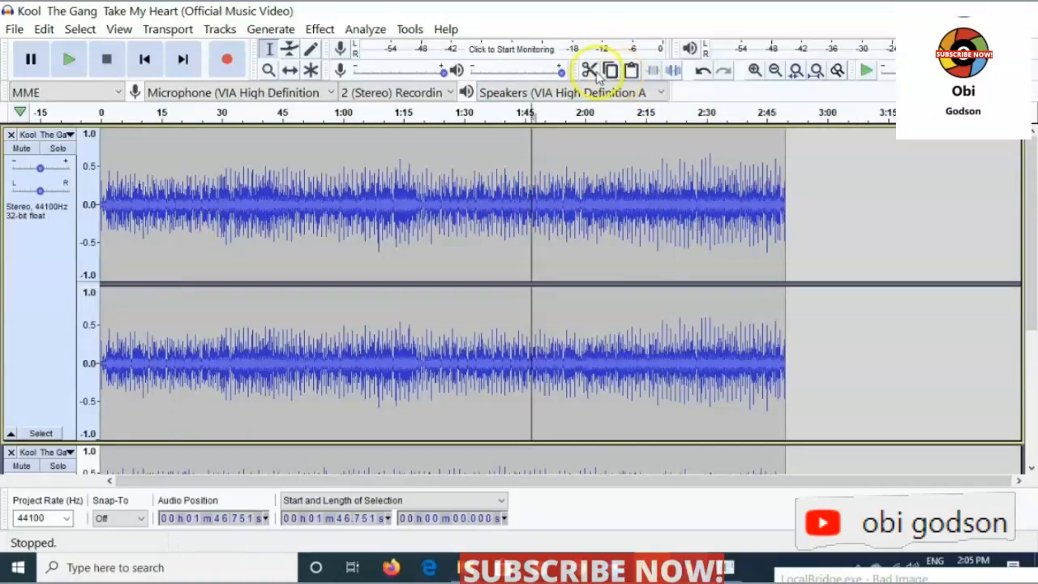
pyautogui.click(862, 219)
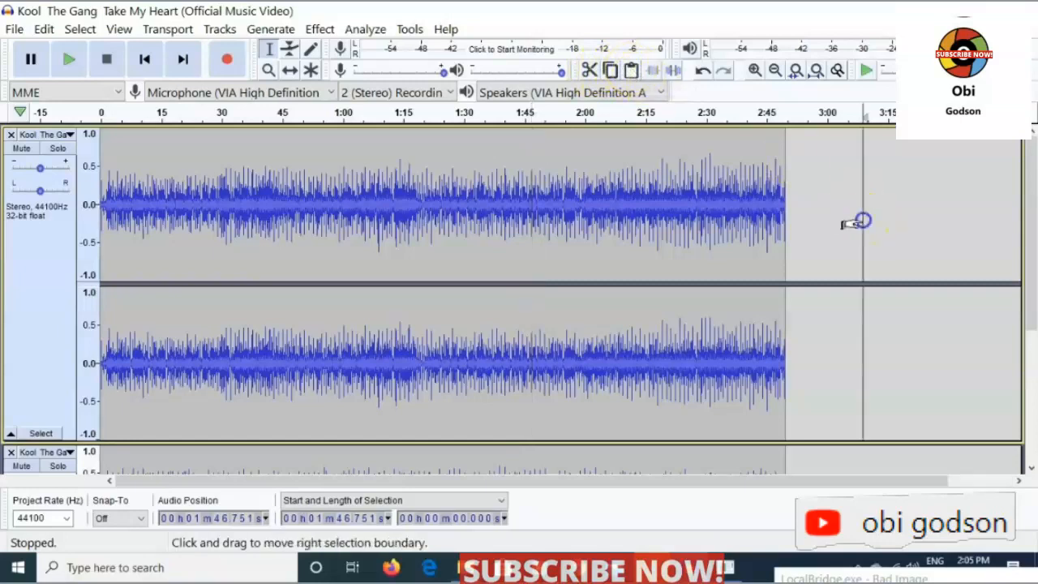
pyautogui.click(631, 71)
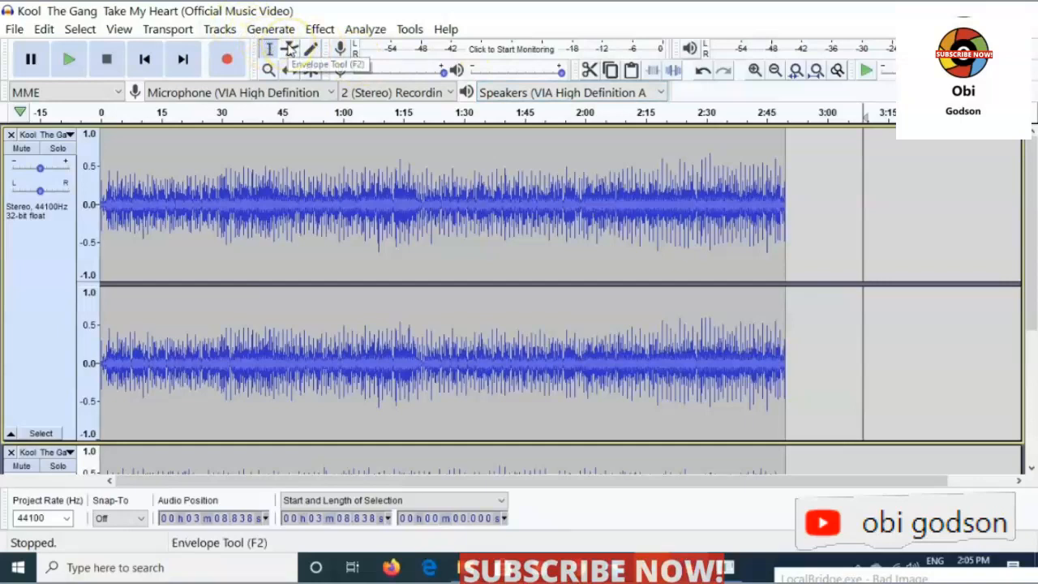
pyautogui.click(269, 52)
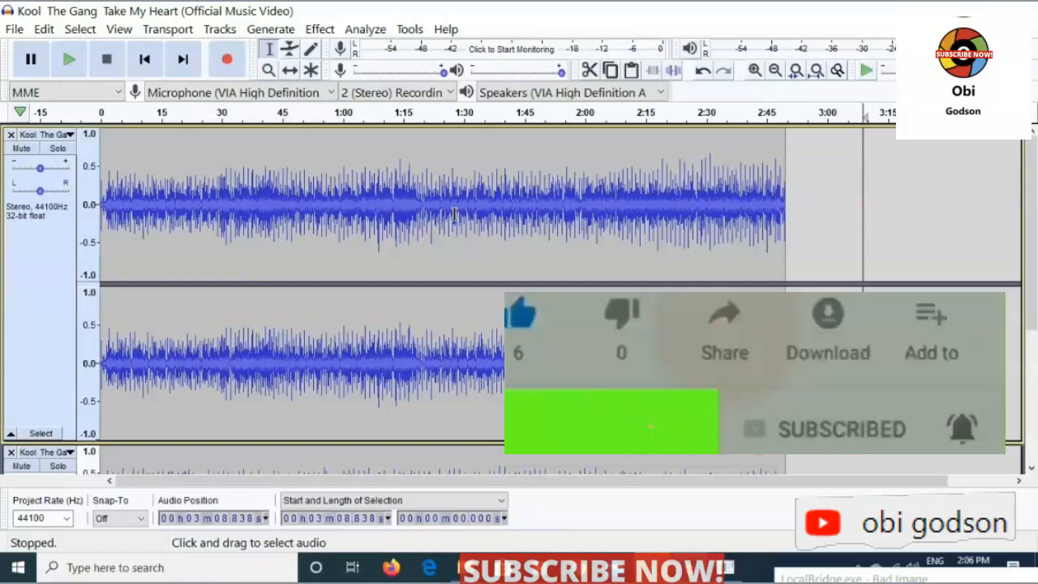
pyautogui.scroll(-6, 449, 240)
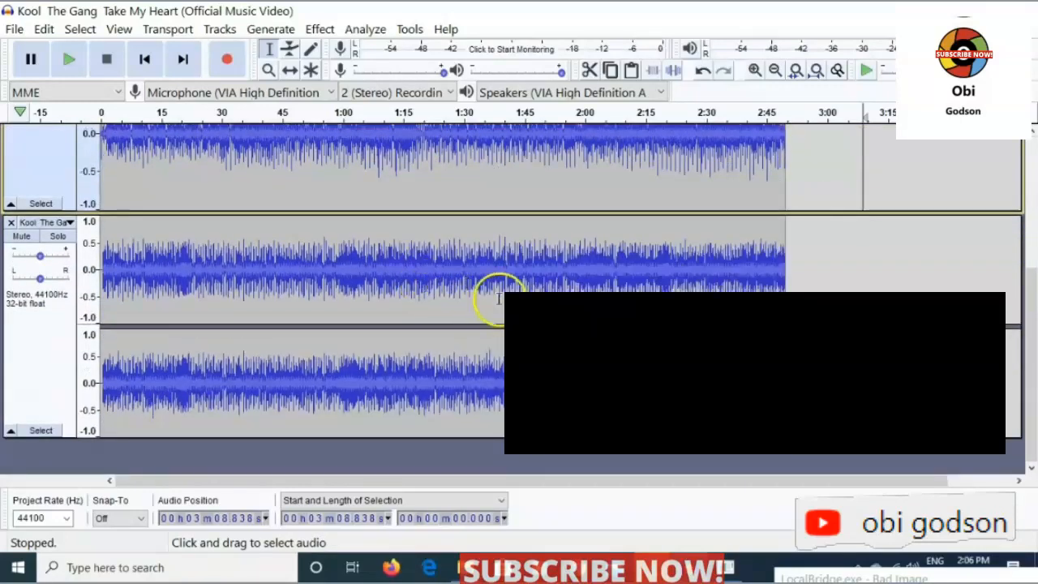
pyautogui.scroll(-2, 666, 289)
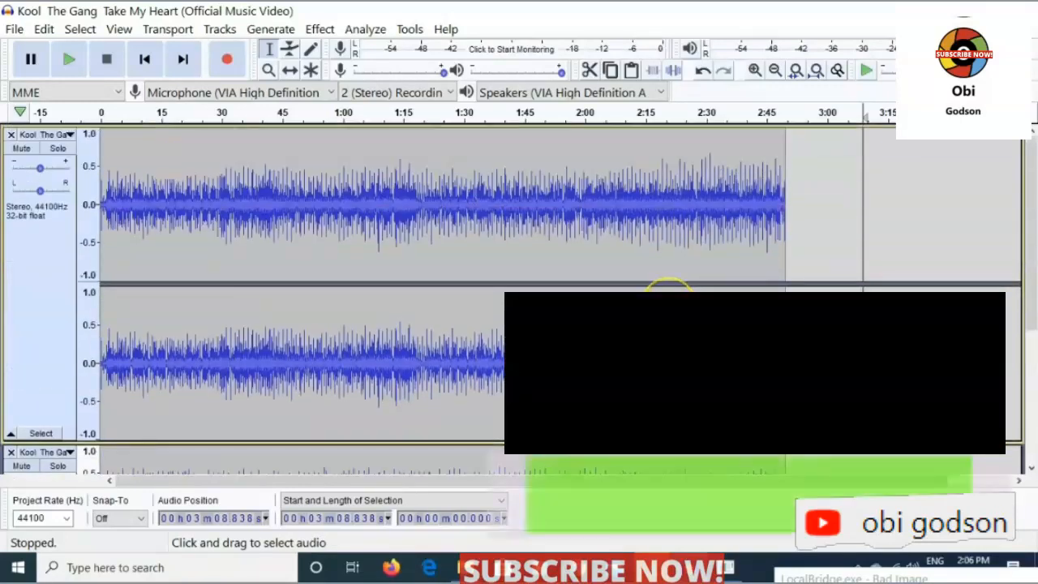
pyautogui.scroll(3, 667, 289)
pyautogui.scroll(-1, 652, 288)
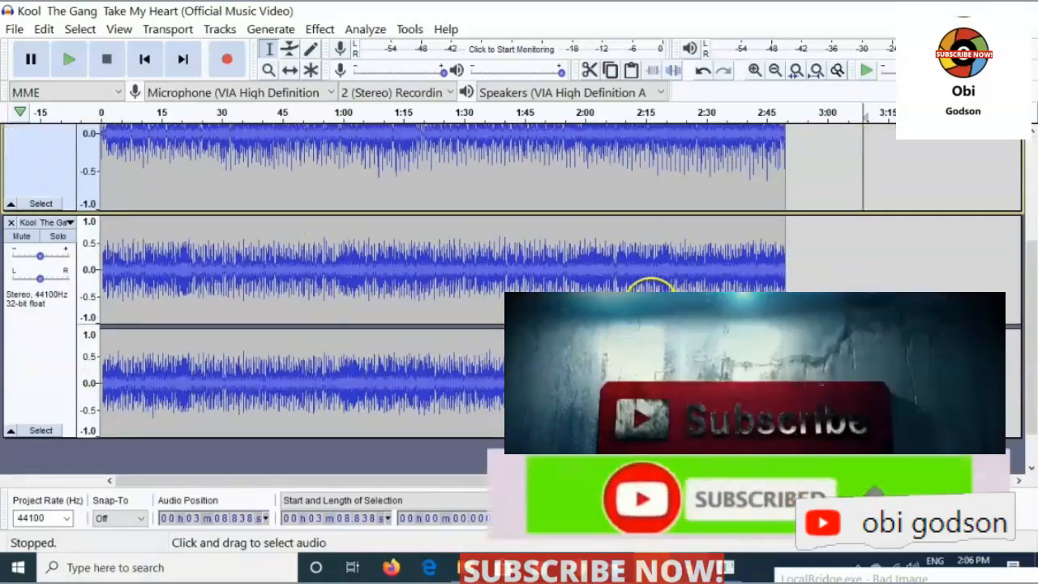
pyautogui.scroll(-2, 651, 285)
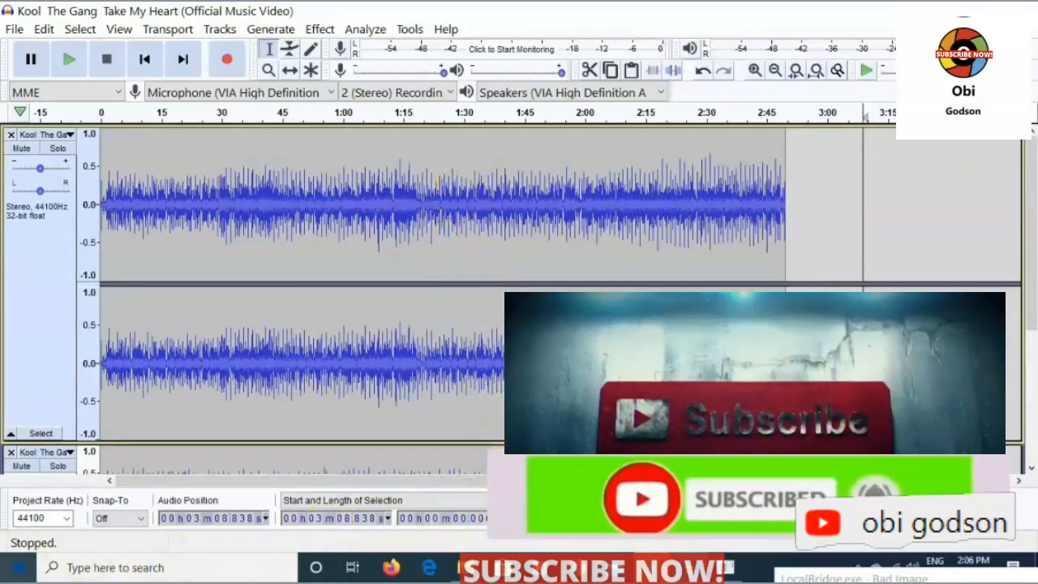